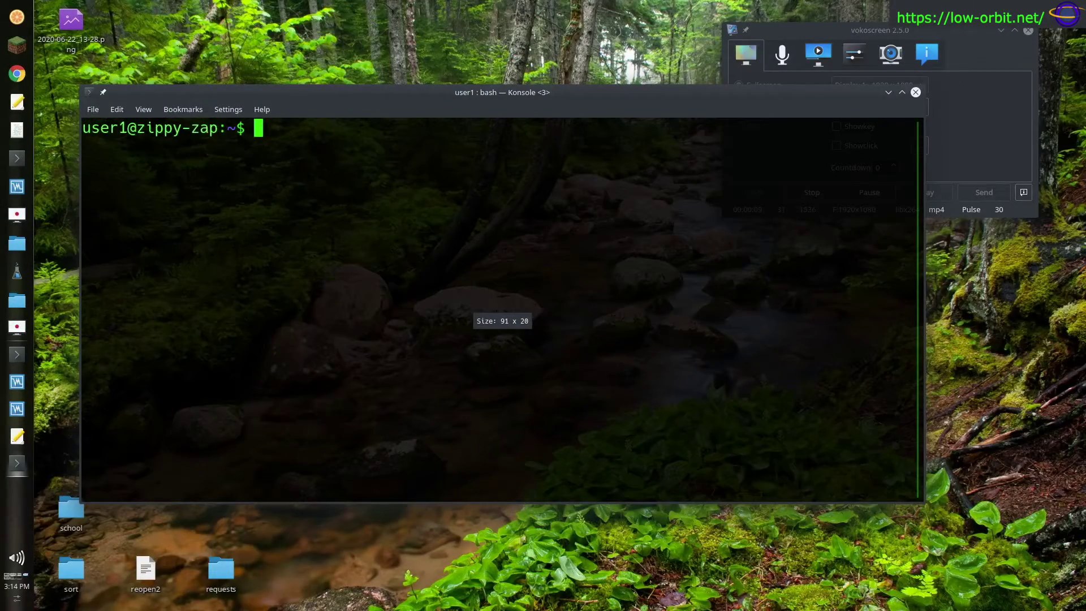
Enlarge the terminal font and ssh into duck-puppy, logging in with the account password.
key("ctrl+plus")
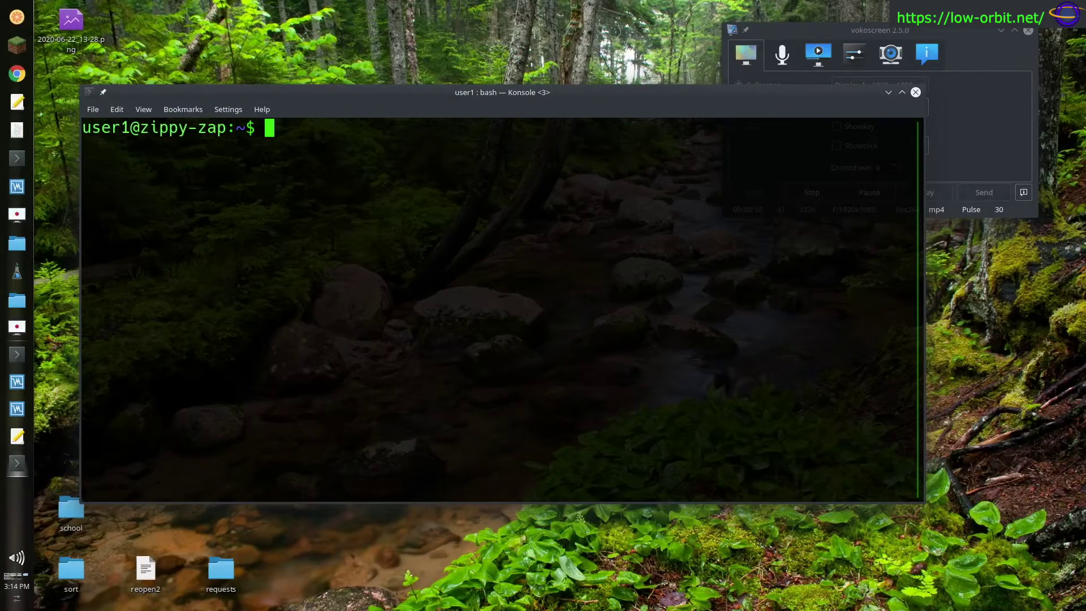
type("ssh duck-p")
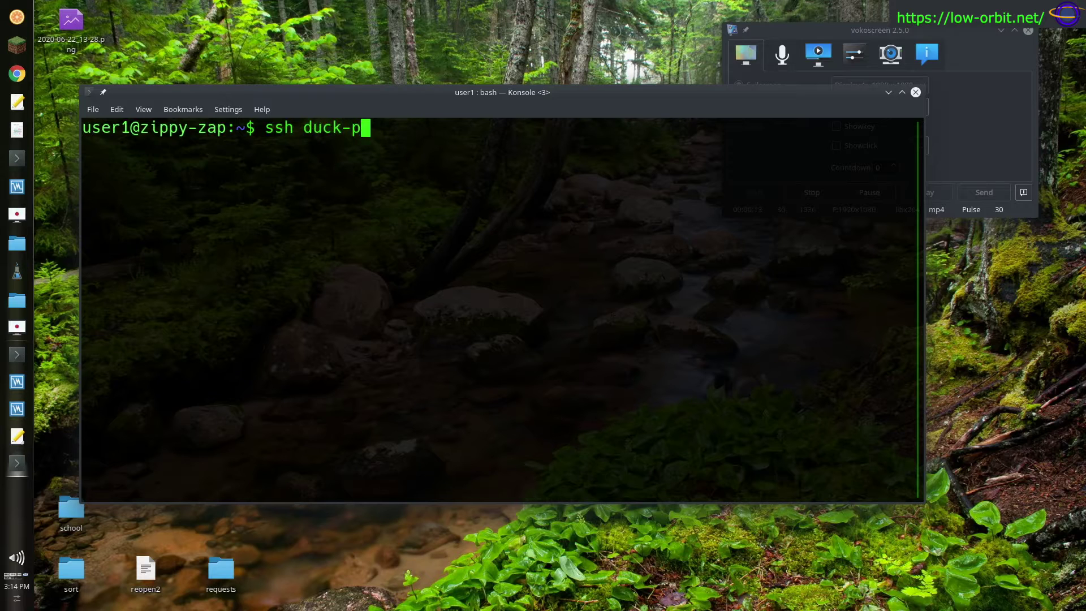
type("uppy")
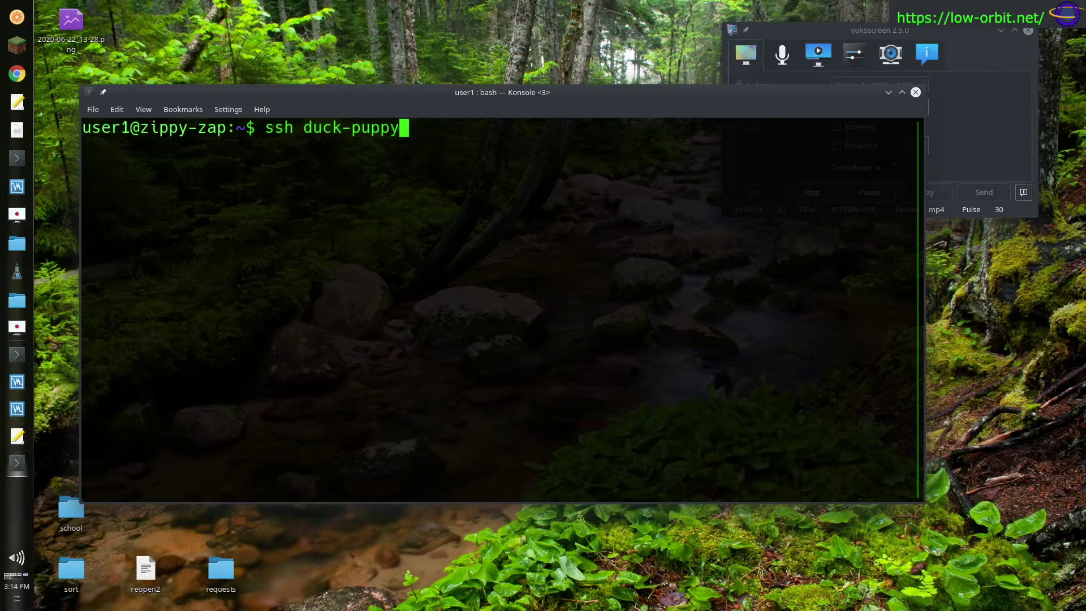
key("Return")
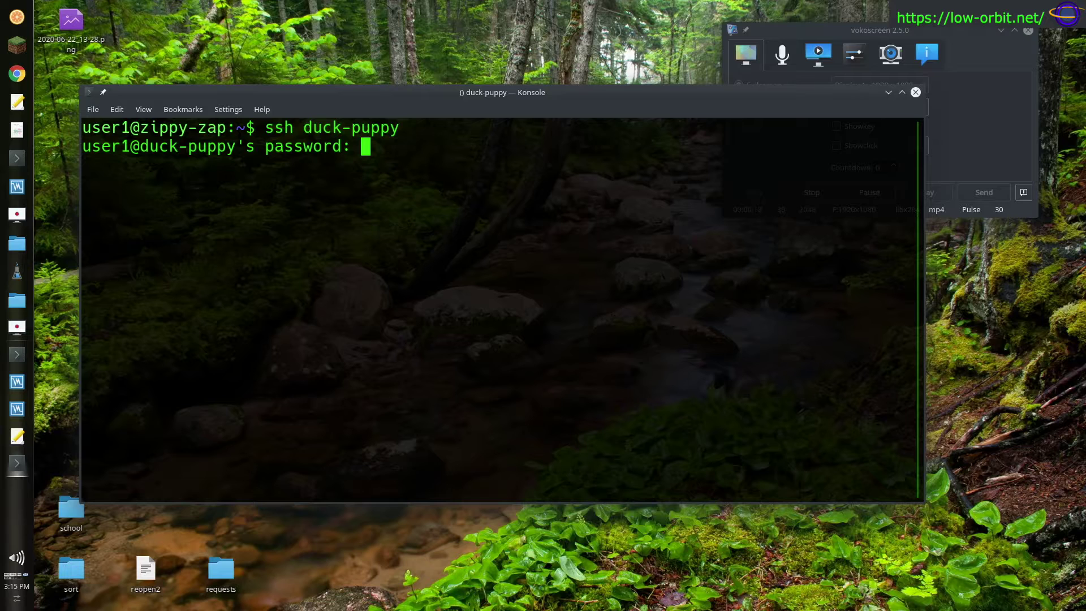
key("Return")
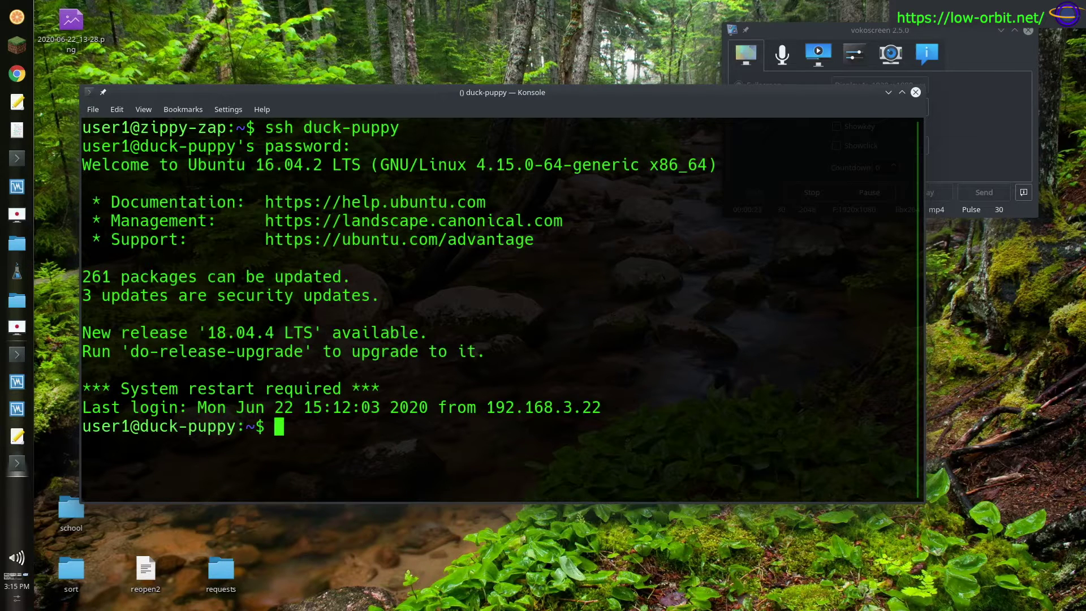
Become root with sudo su -, then rerun zpool status from the command history.
type("sudo su -")
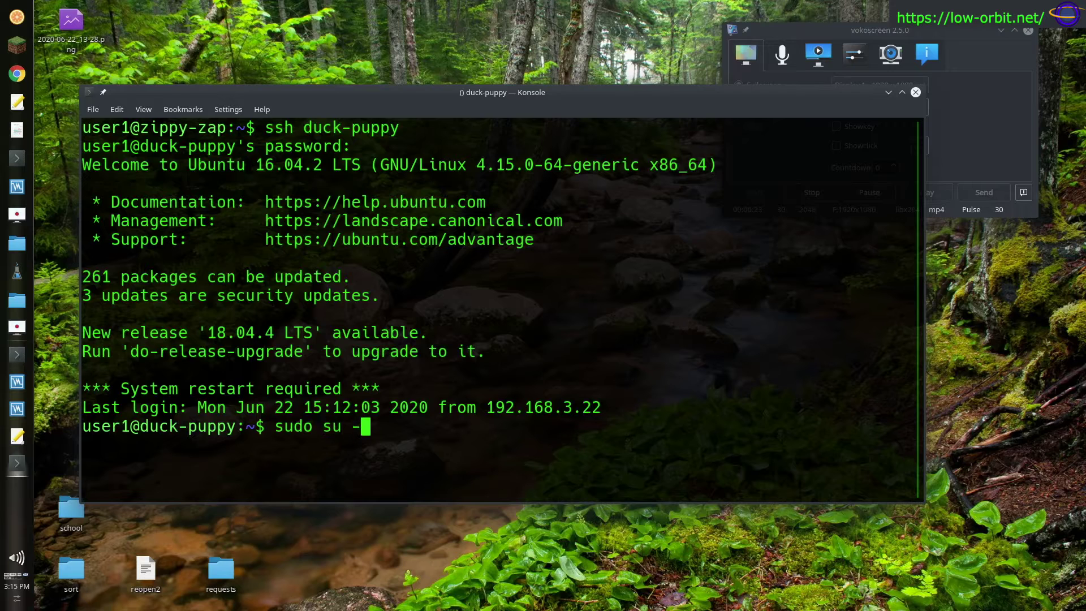
key("Return")
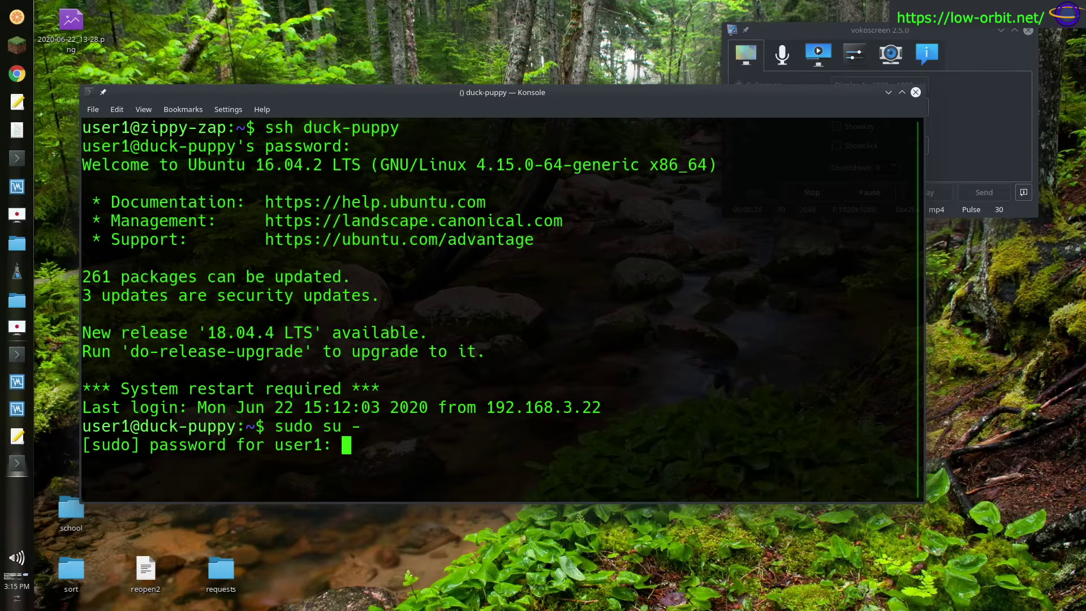
key("Return")
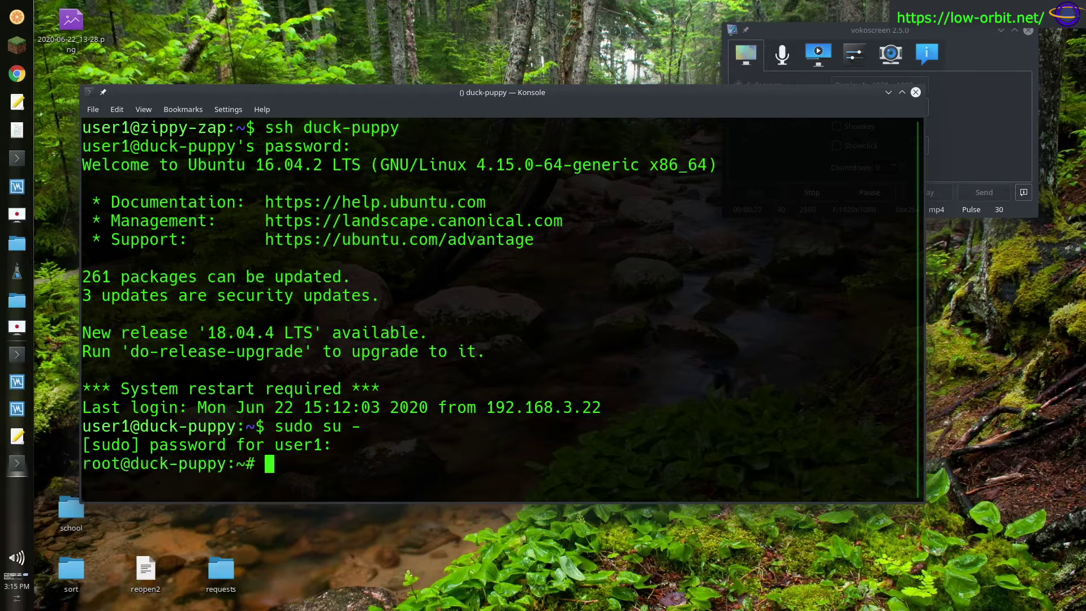
type("ls -ltr")
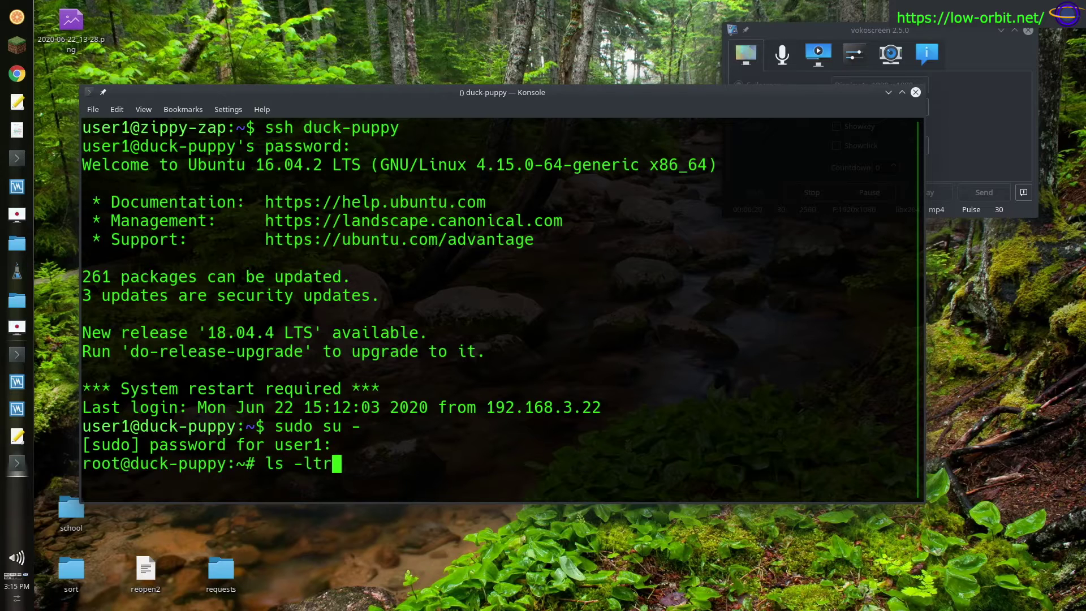
key("BackSpace")
key("BackSpace")
key("BackSpace")
key("BackSpace")
key("BackSpace")
key("BackSpace")
key("BackSpace")
key("Up")
key("Up")
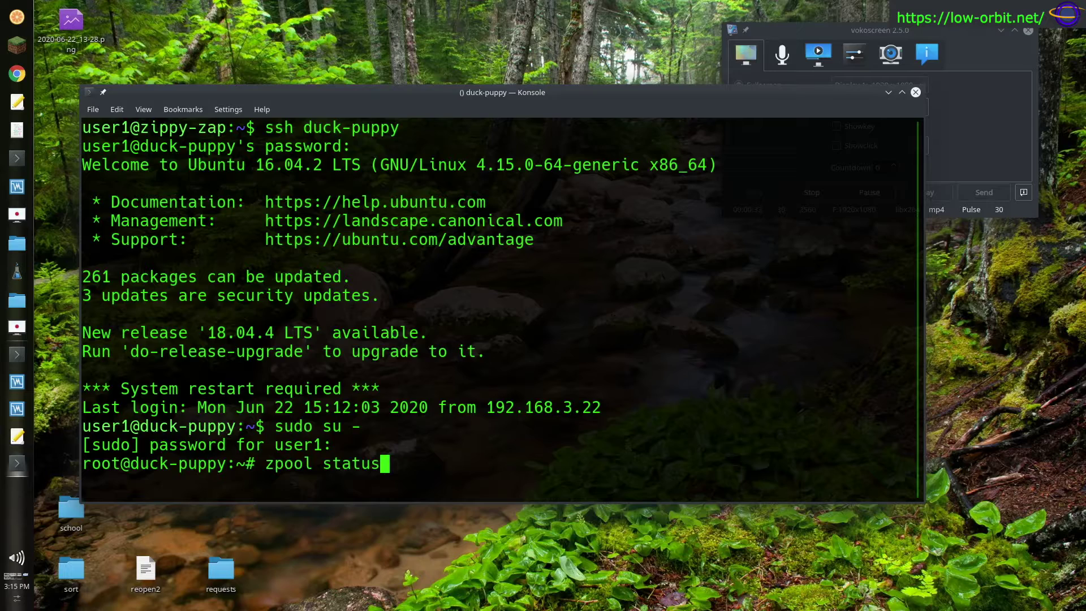
key("Return")
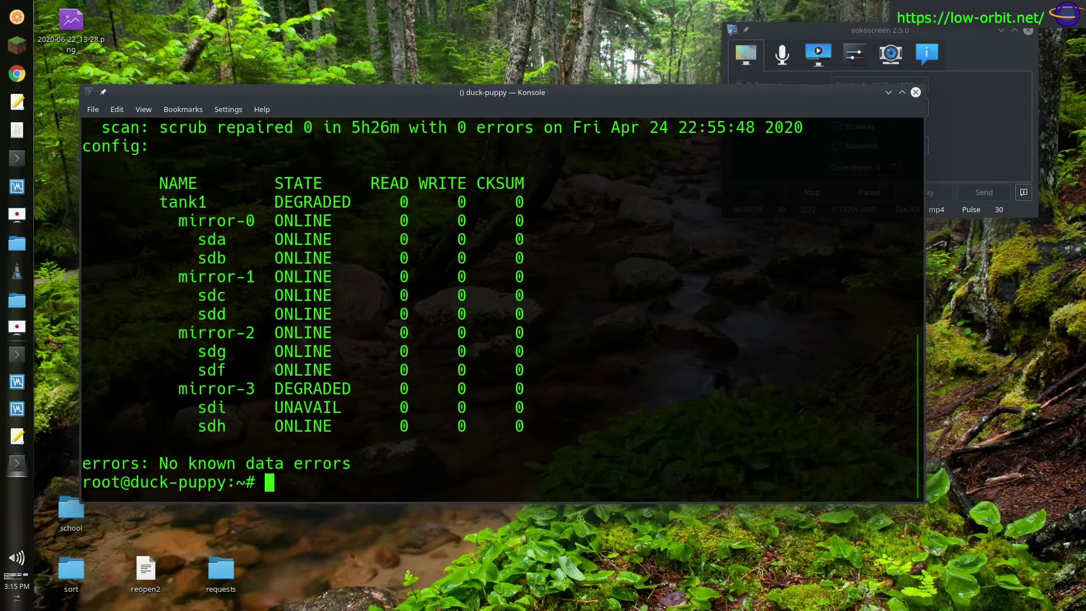
Maximize the terminal, clear the screen, and rerun zpool status.
double_click(388, 94)
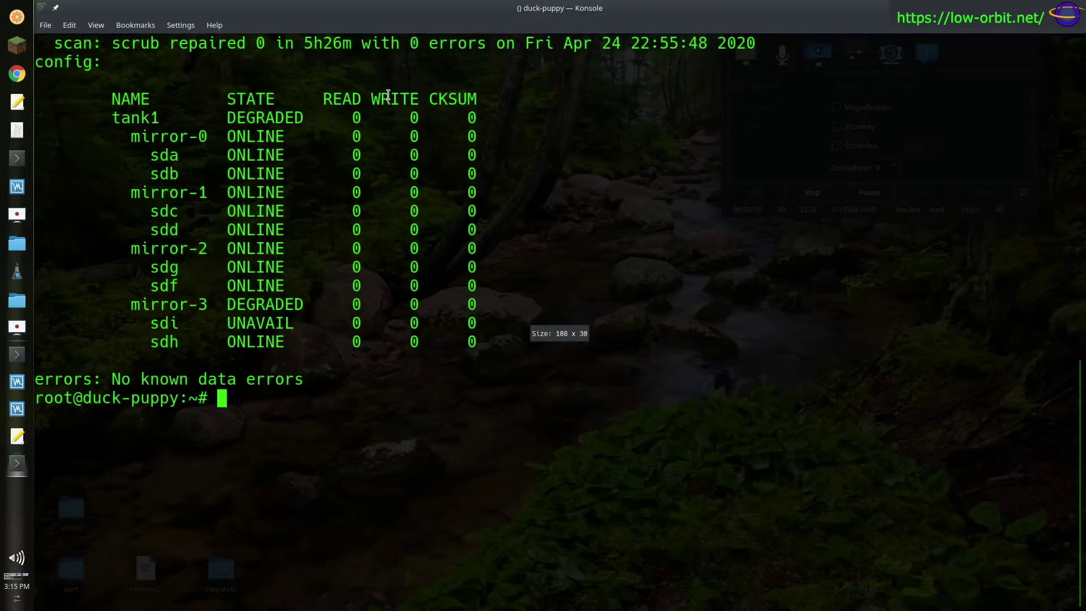
type("clear")
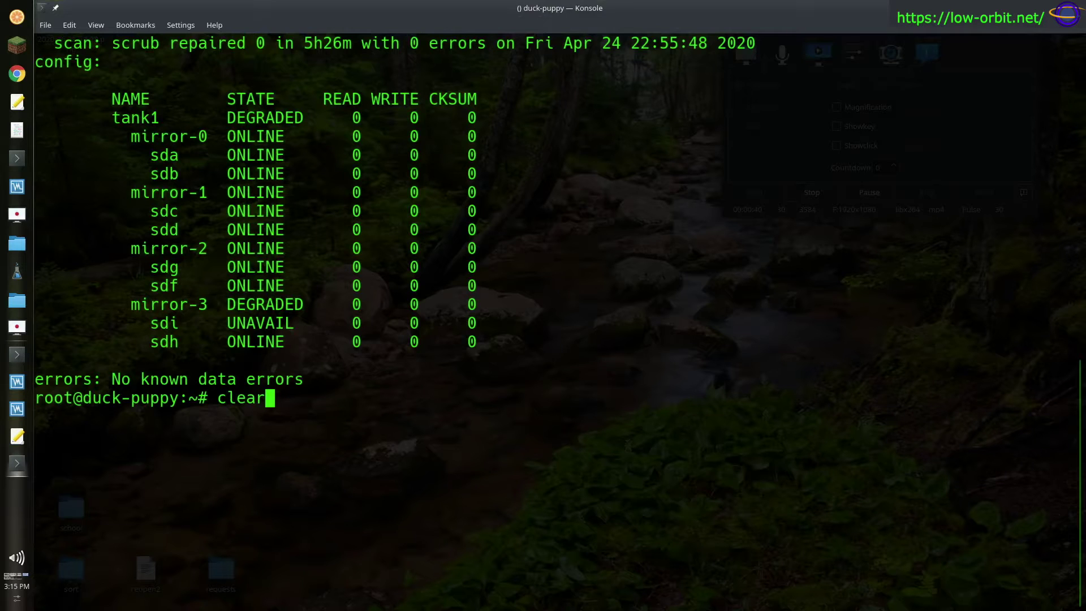
key("Return")
key("Up")
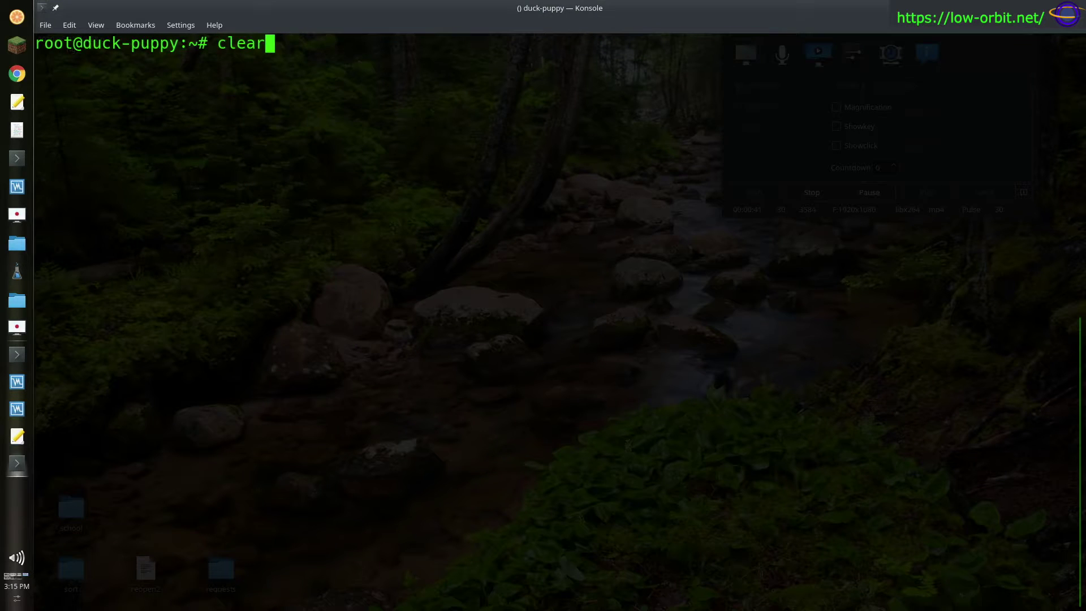
key("Up")
key("Return")
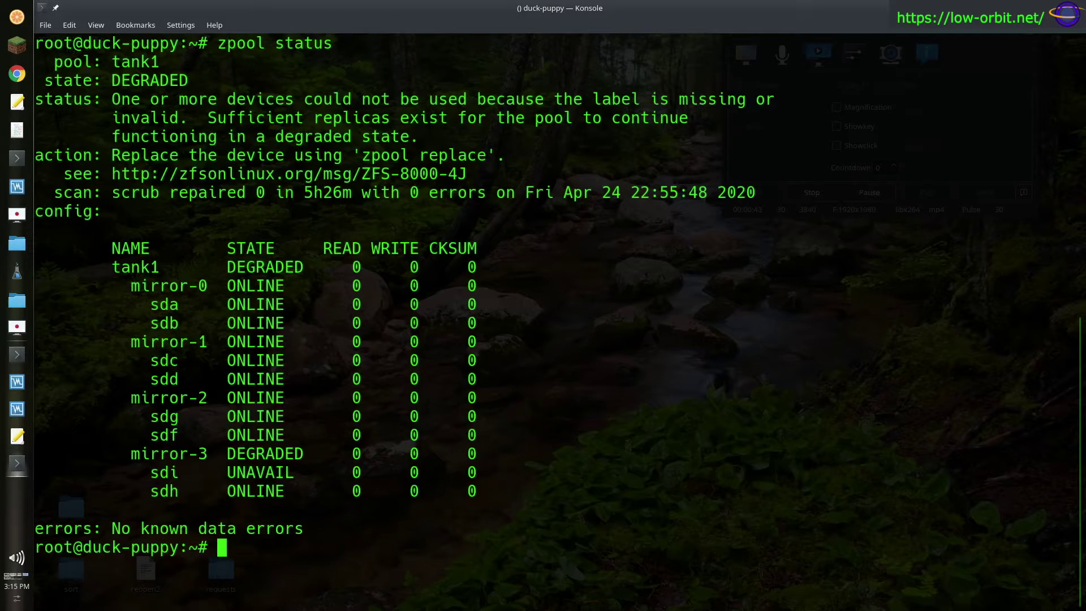
Highlight the DEGRADED pool state, the device table, and the unavailable sdi row.
double_click(131, 76)
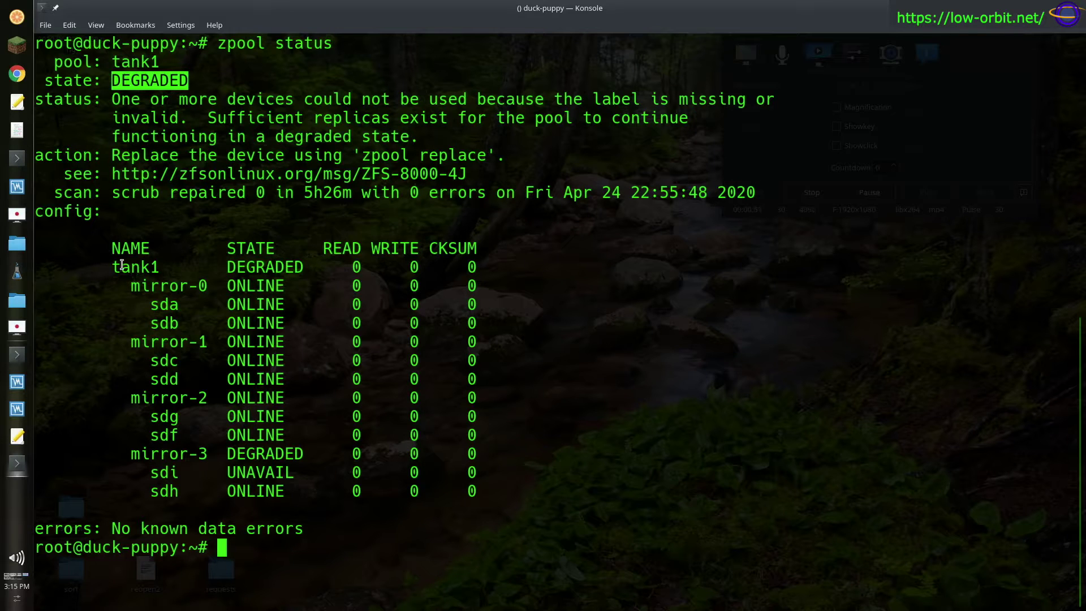
left_click_drag(131, 248, 352, 490)
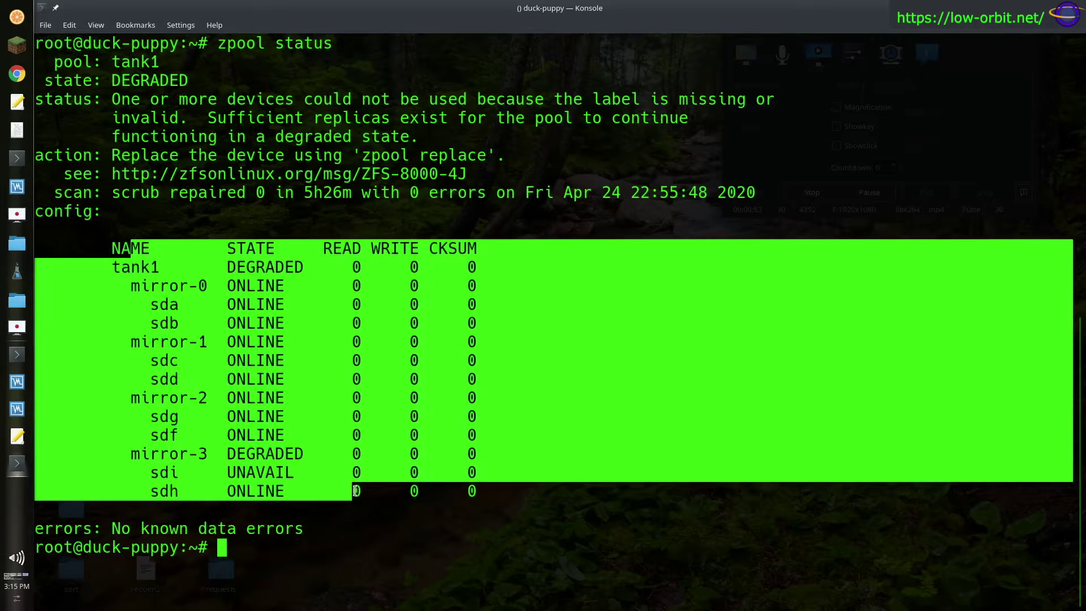
left_click(375, 508)
left_click_drag(141, 476, 484, 479)
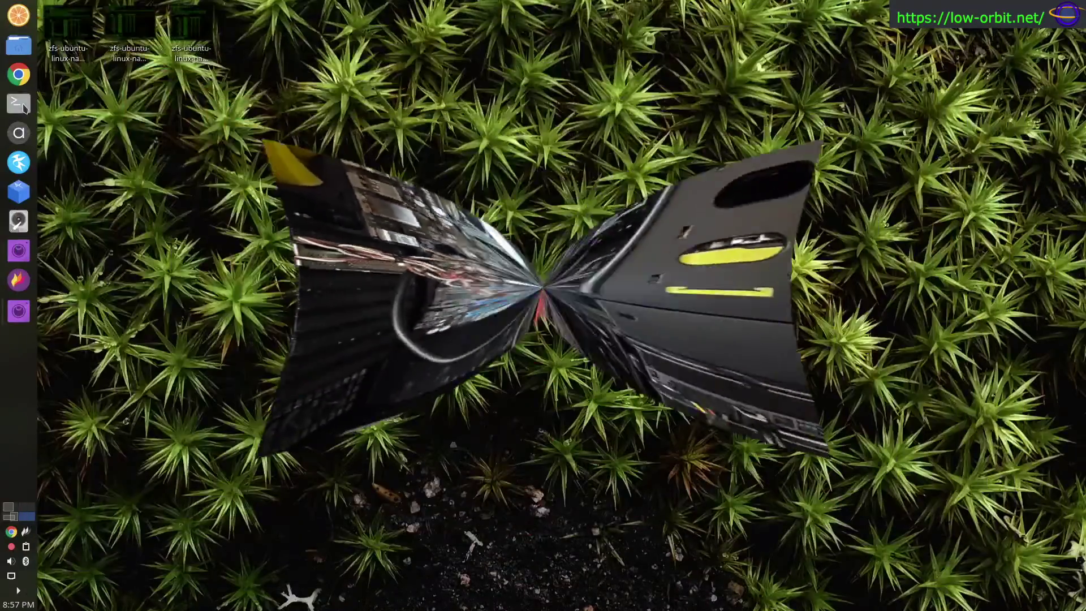
Open a new terminal window, centre it, and ssh into duck-puppy with the account password.
left_click(18, 101)
left_click_drag(274, 12, 426, 173)
type("ssh duck-puppy")
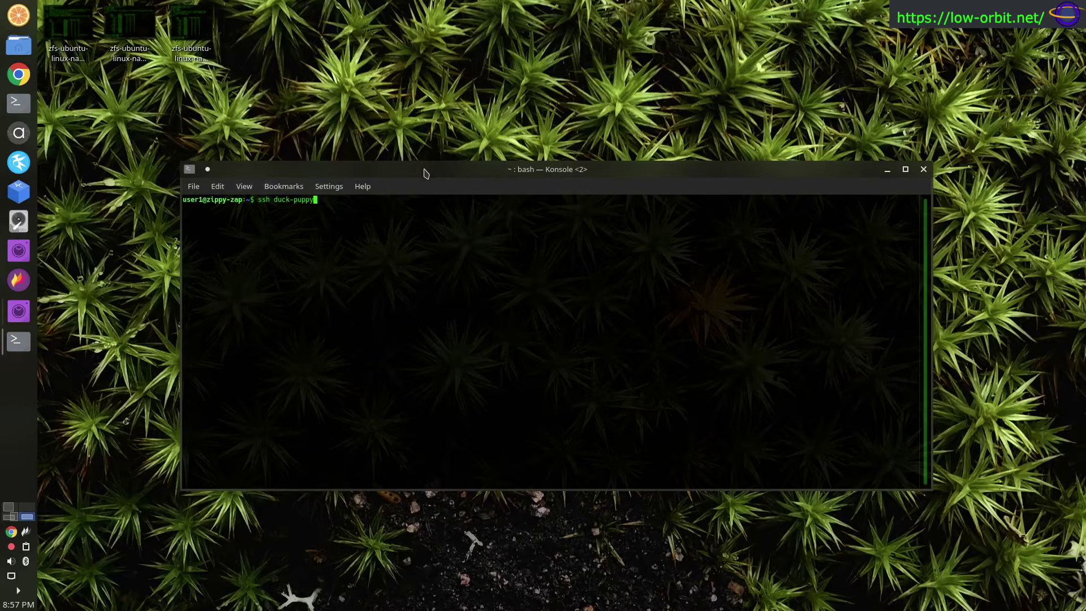
key("Return")
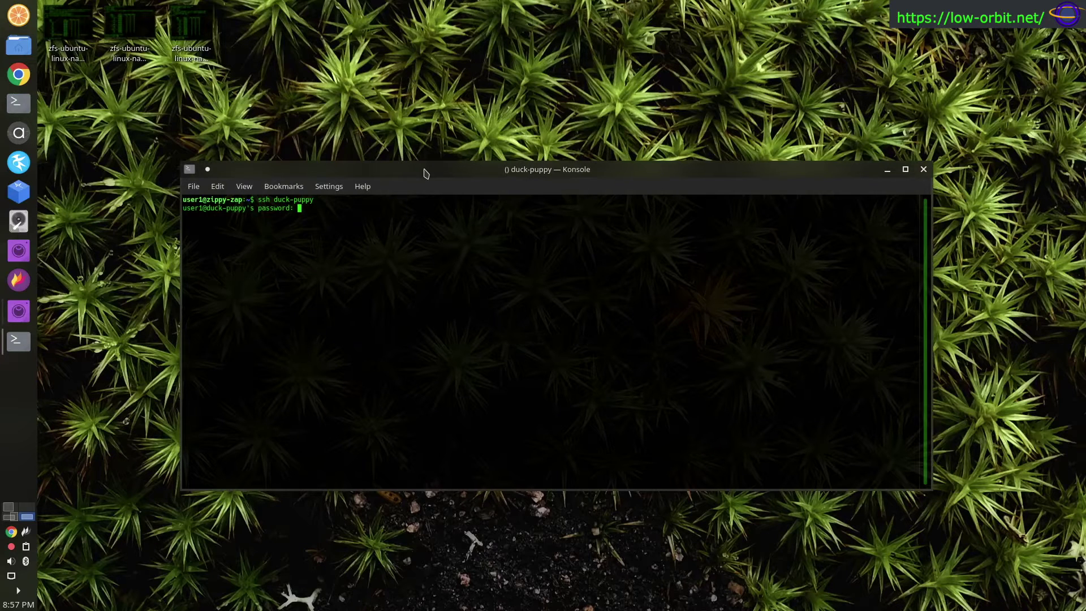
key("Return")
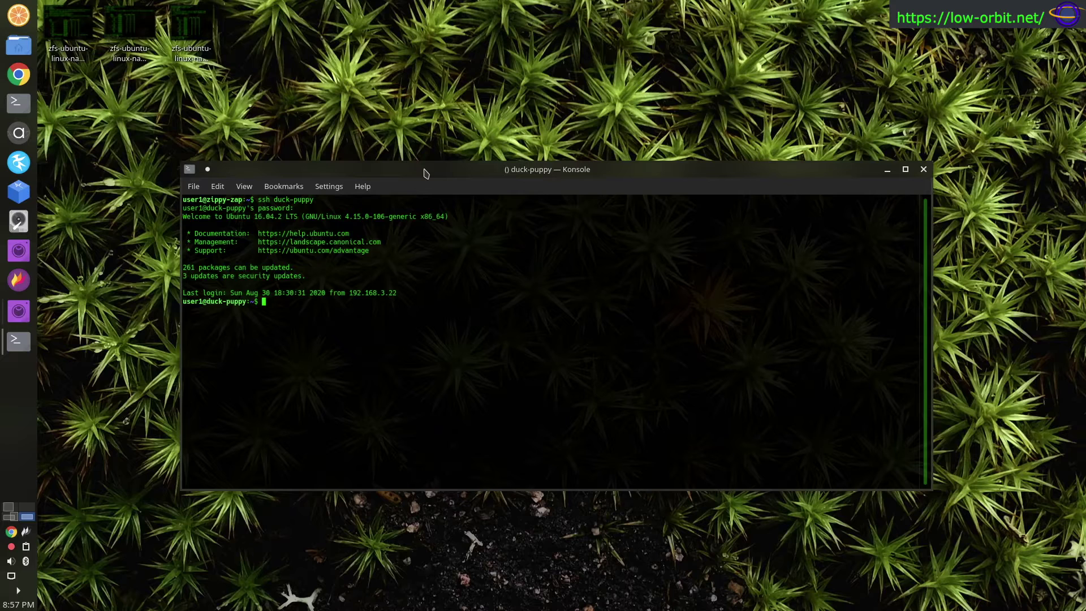
Become root with sudo su -, run zpool status, and move the window up-left.
type("sudo su -")
key("Return")
key("Return")
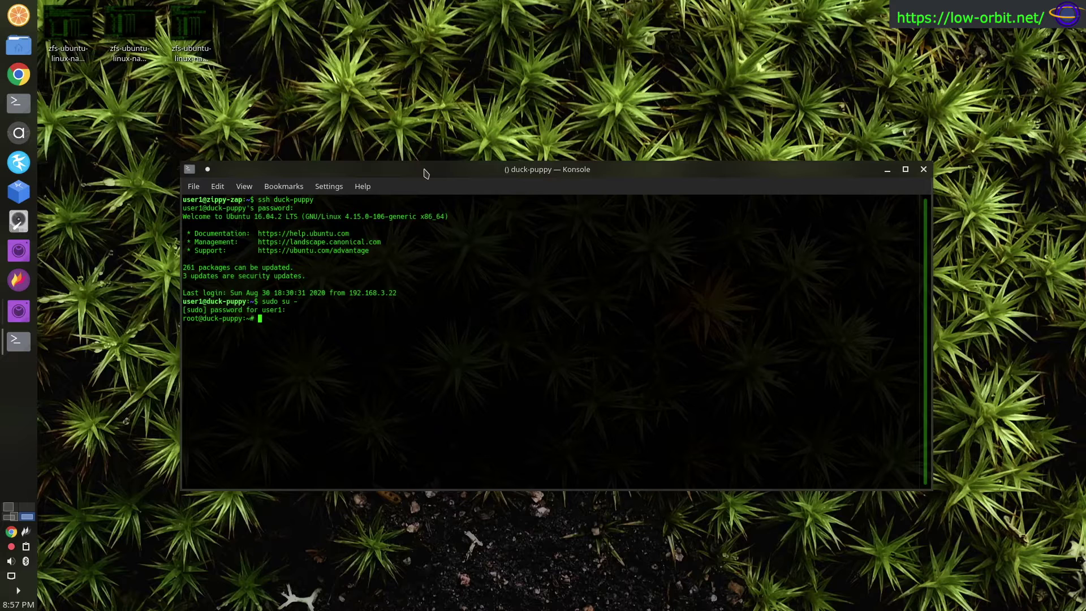
type("zpool status")
key("Return")
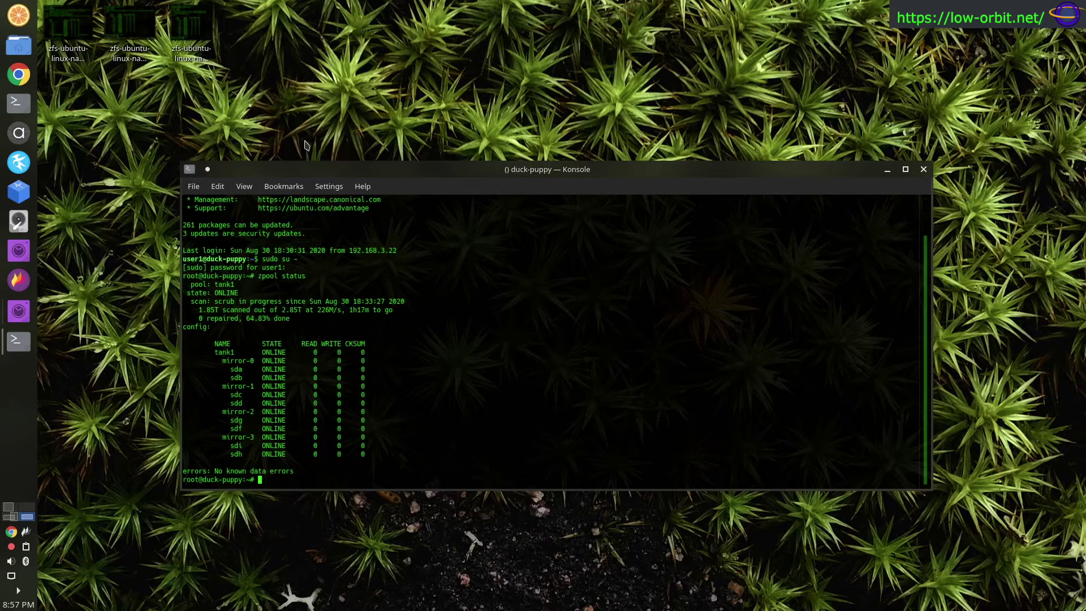
left_click_drag(360, 169, 273, 127)
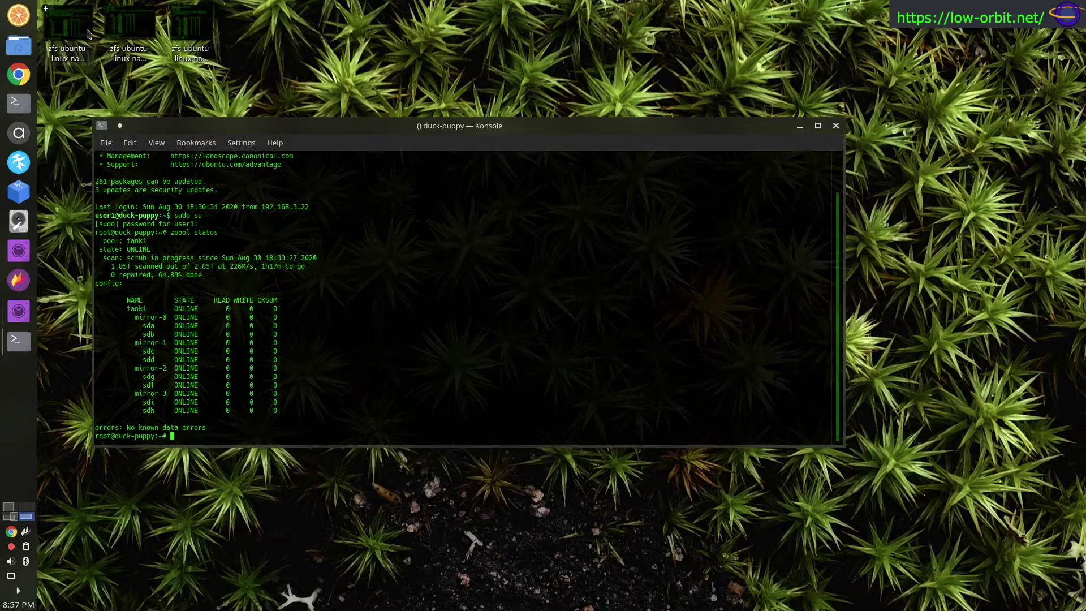
View the degraded and resilvered pool screenshots, then open zfs-ubuntu-linux-nas-scrub.png over the terminal.
double_click(82, 22)
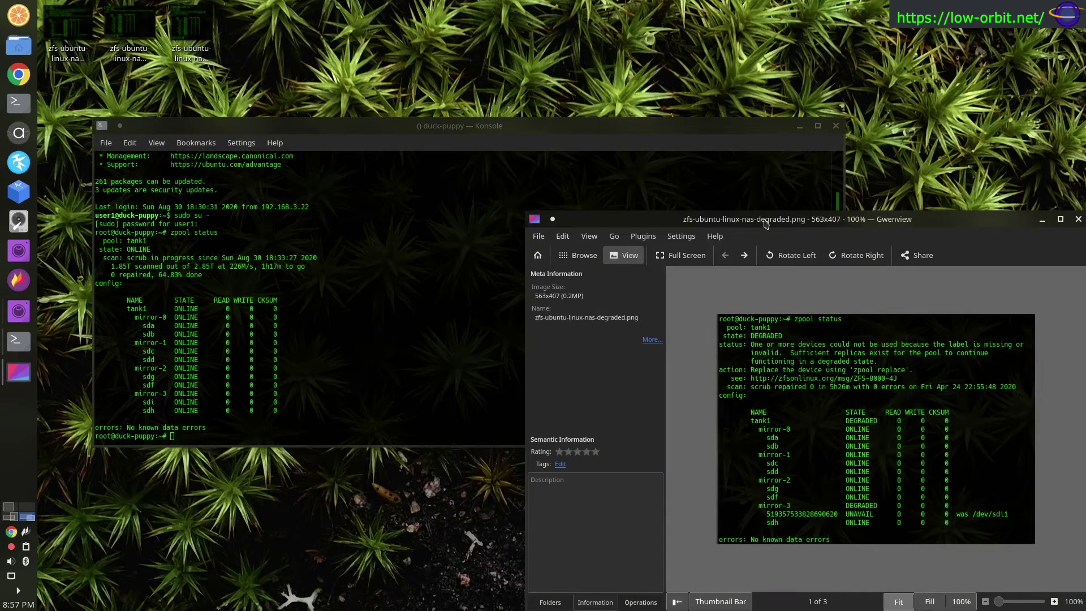
left_click_drag(766, 222, 476, 115)
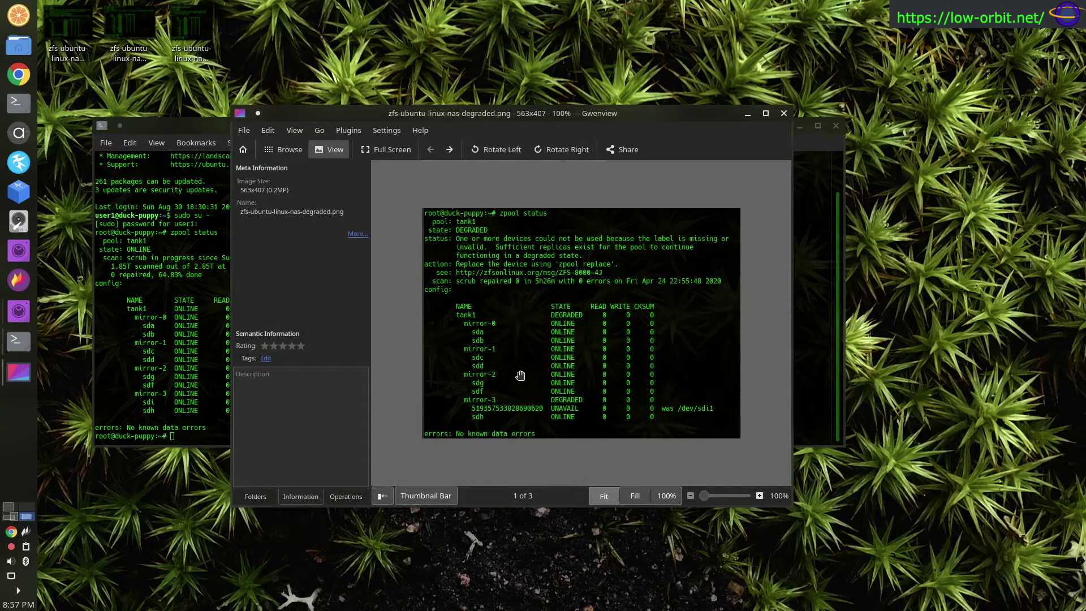
left_click(784, 114)
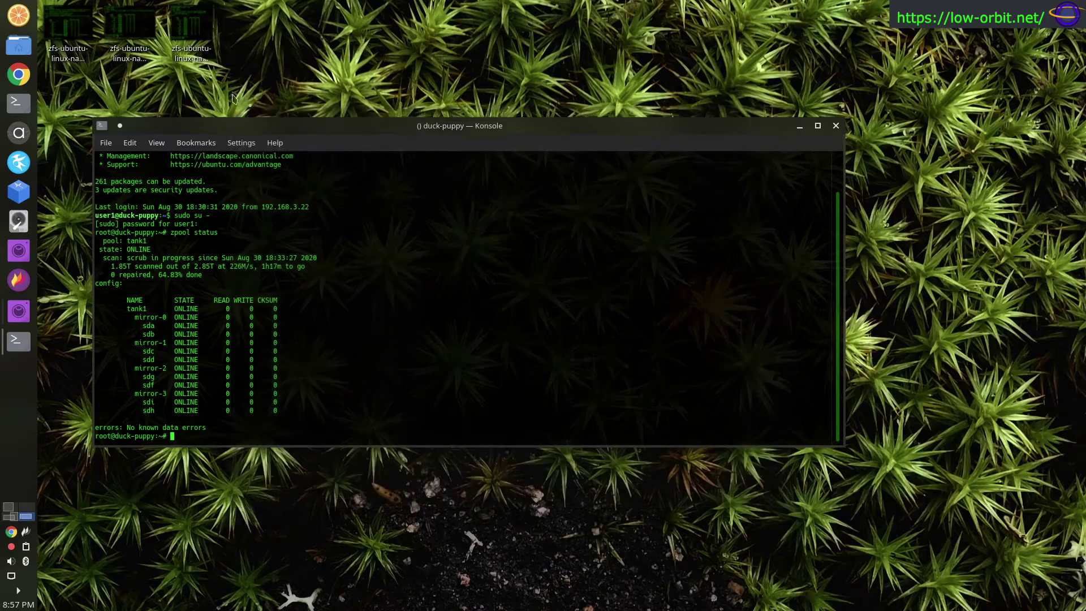
double_click(137, 37)
left_click_drag(608, 194, 291, 122)
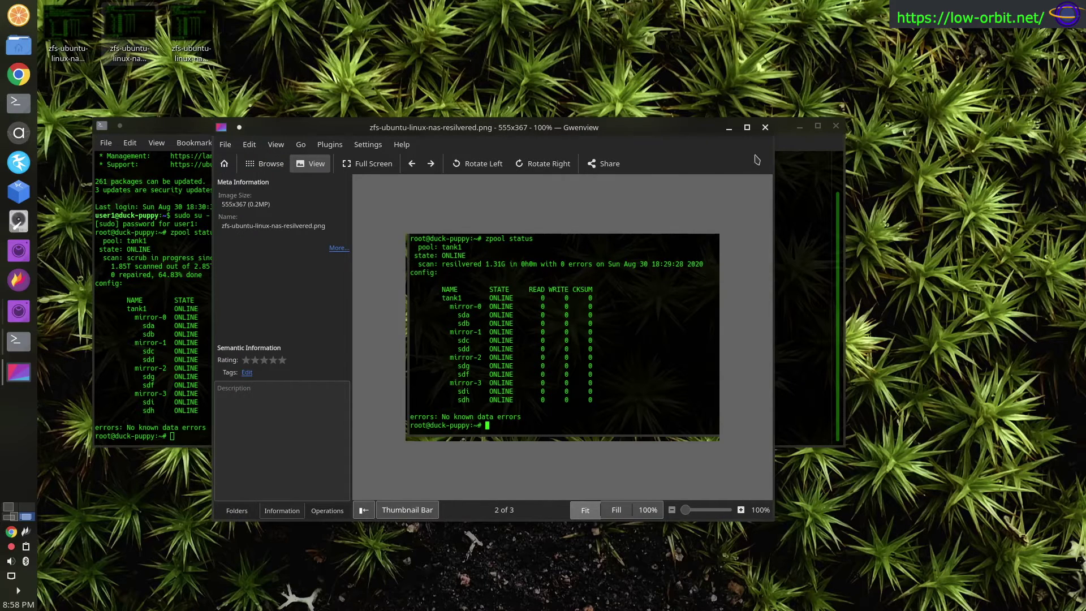
left_click(764, 126)
double_click(191, 34)
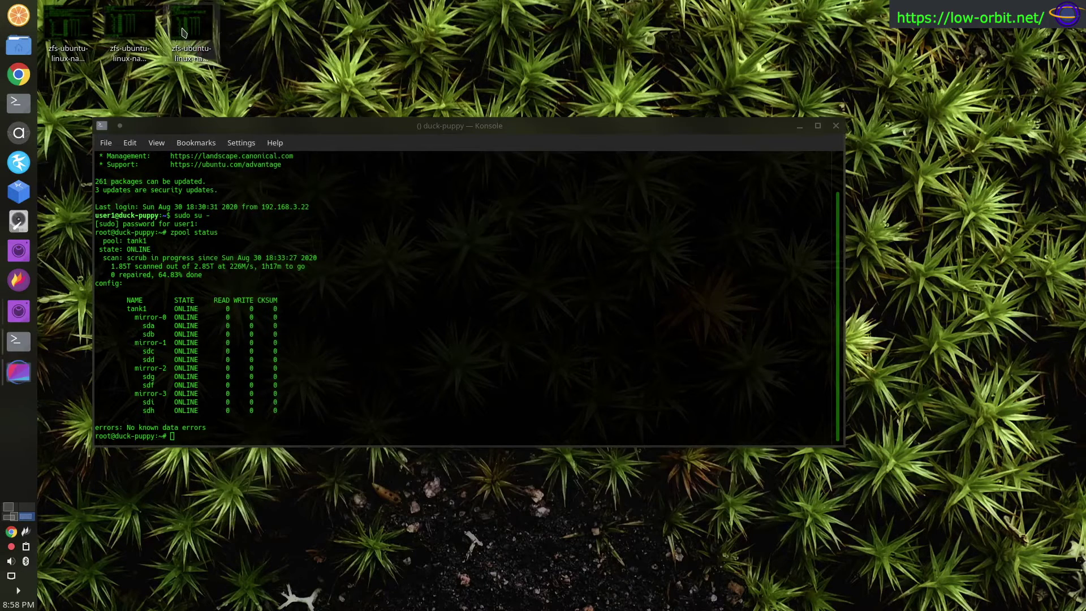
left_click_drag(681, 219, 329, 96)
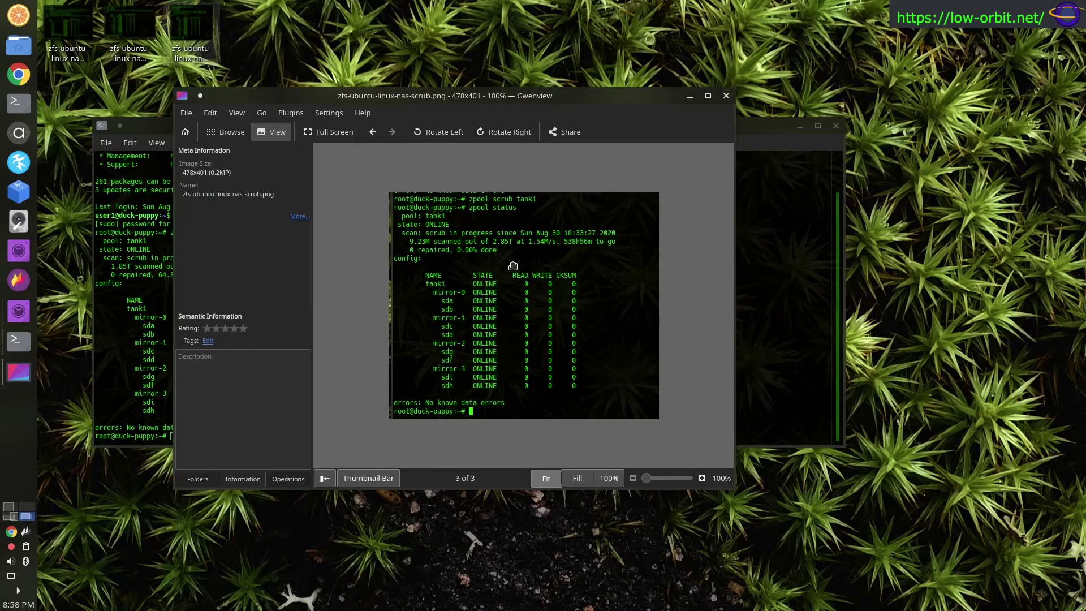
Close the scrub screenshot, rerun zpool status (scrub 65.28% done), and run df -h.
left_click(726, 95)
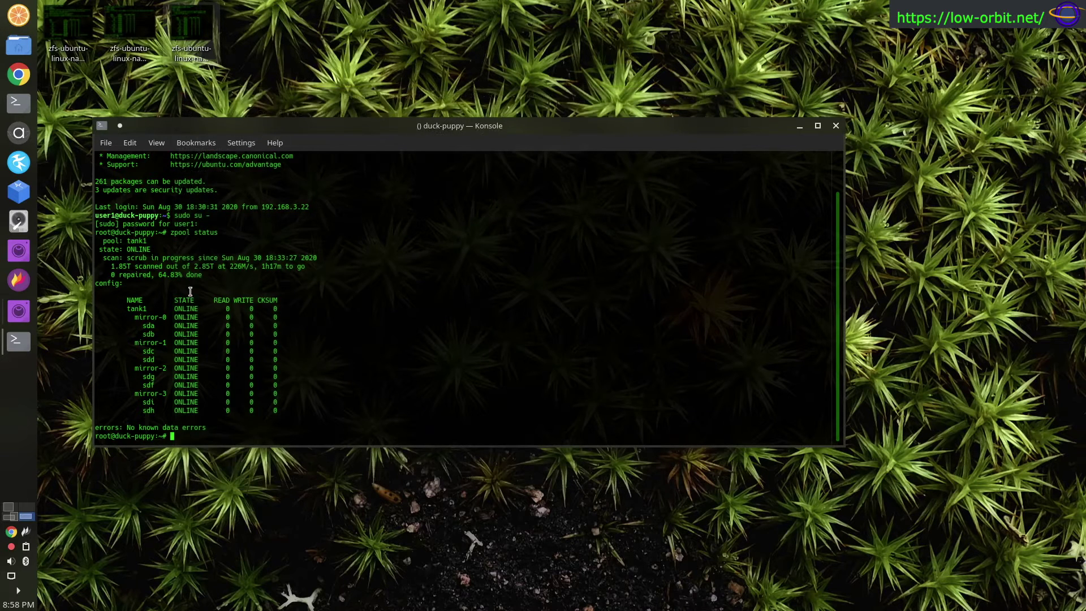
key("Up")
key("Return")
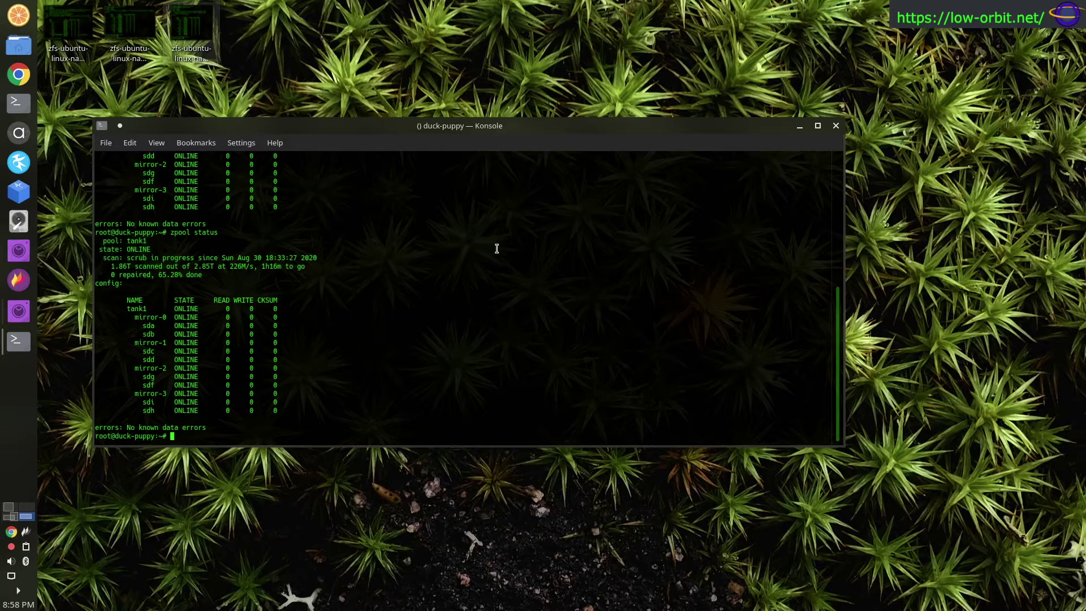
type("df -h")
key("Return")
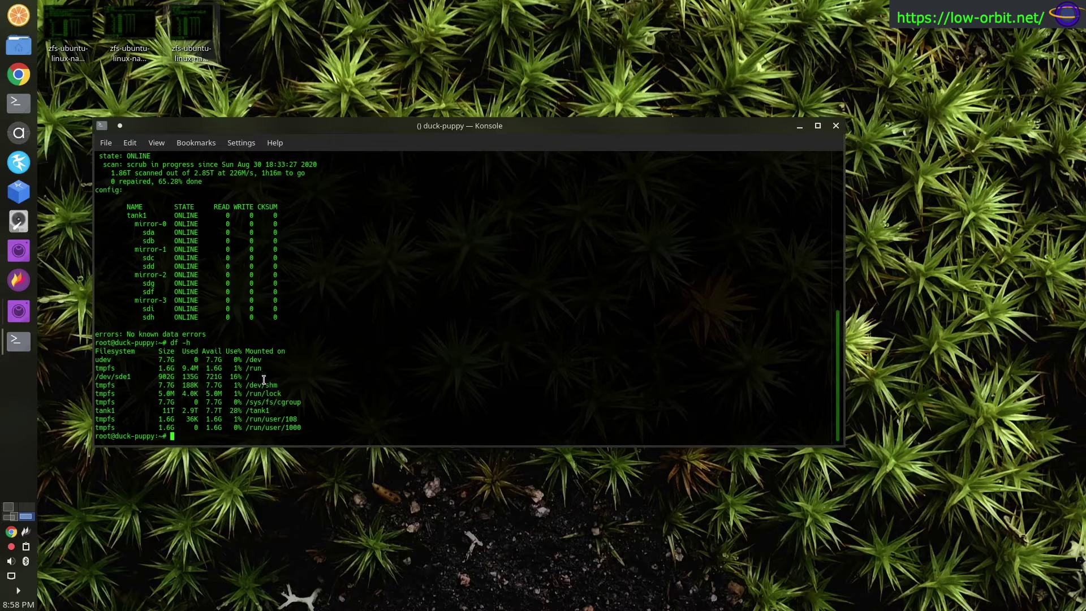
Highlight the /dev/sde1 root row and the tank1 row in the df -h output.
left_click_drag(287, 380, 94, 379)
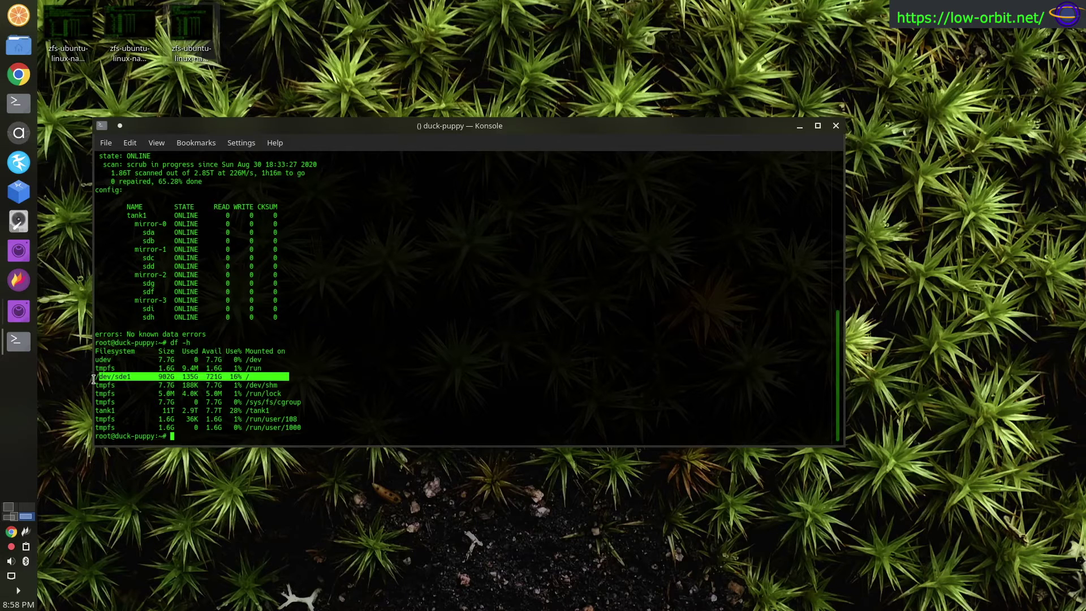
left_click(389, 321)
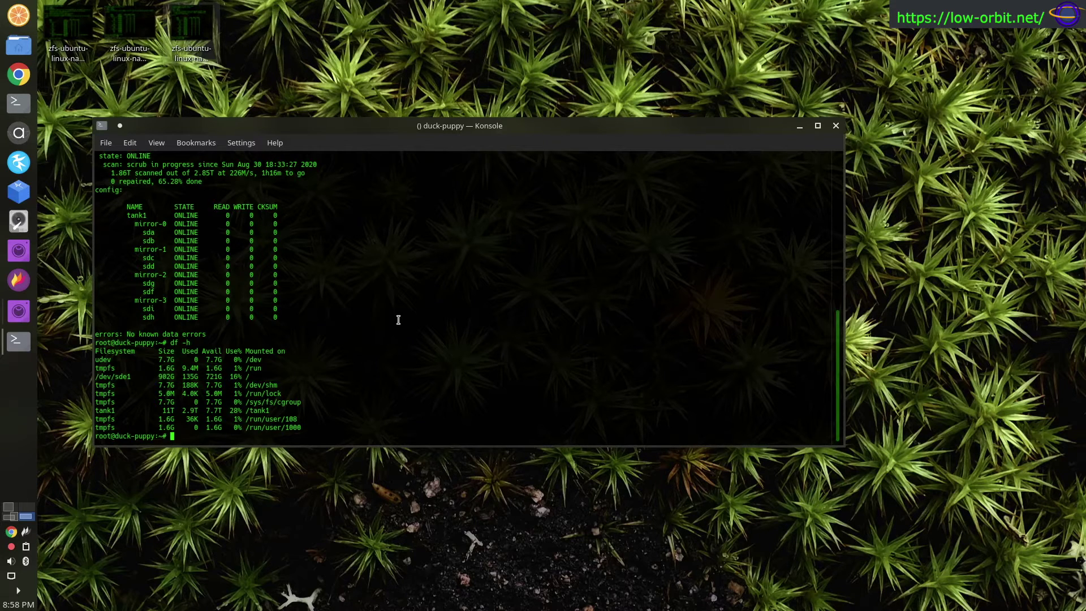
type("df -h")
left_click_drag(274, 410, 87, 409)
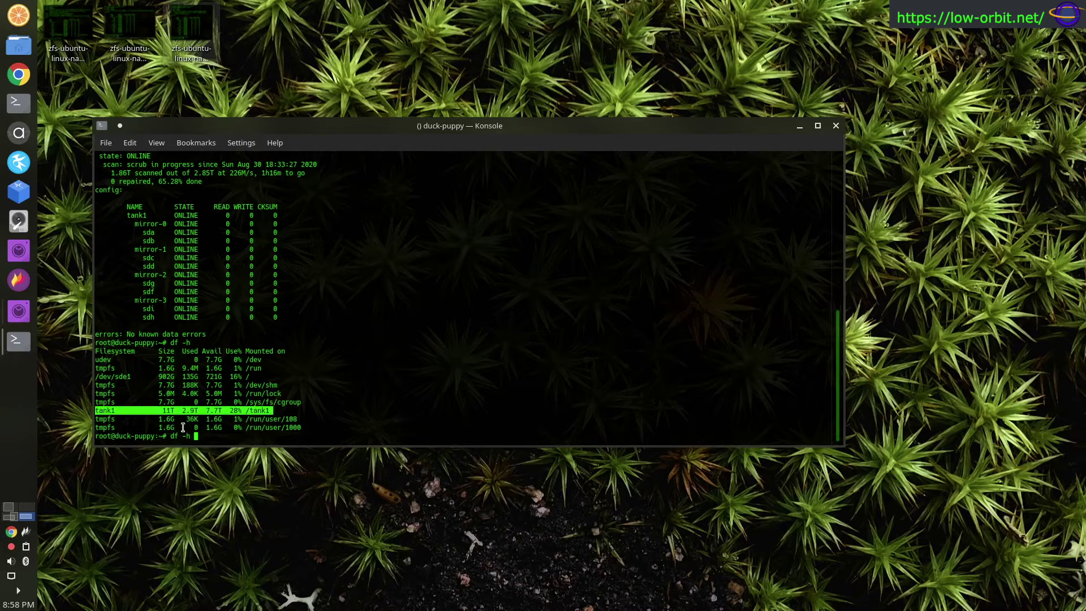
left_click(415, 325)
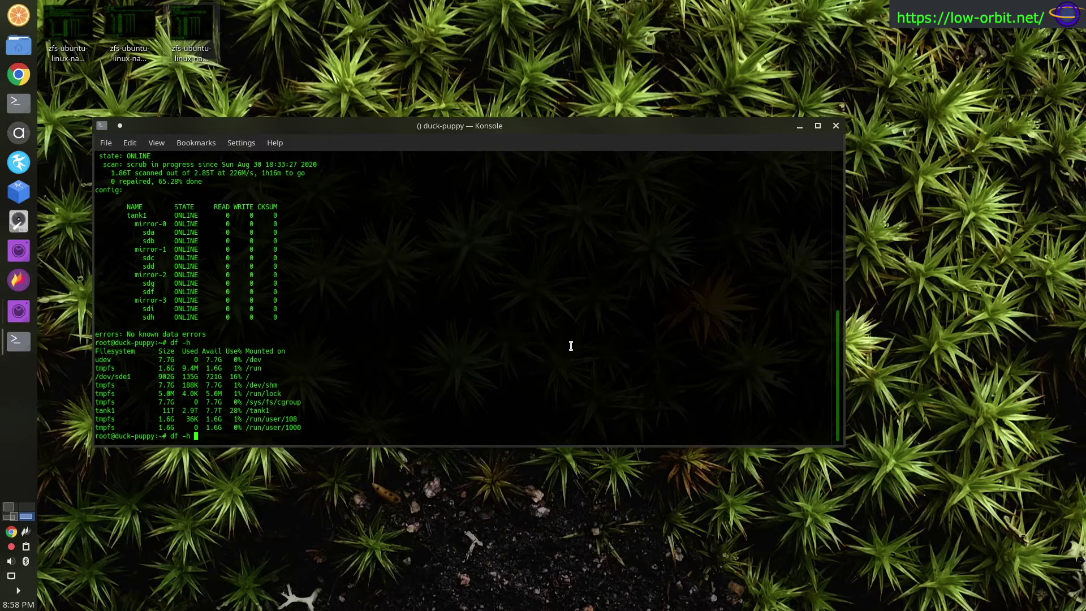
Run lsblk to list disks sda through sdi with their partitions.
type("ls")
key("BackSpace")
key("BackSpace")
key("BackSpace")
key("BackSpace")
key("BackSpace")
key("BackSpace")
key("BackSpace")
key("BackSpace")
type("ls")
key("BackSpace")
type("blk")
key("Return")
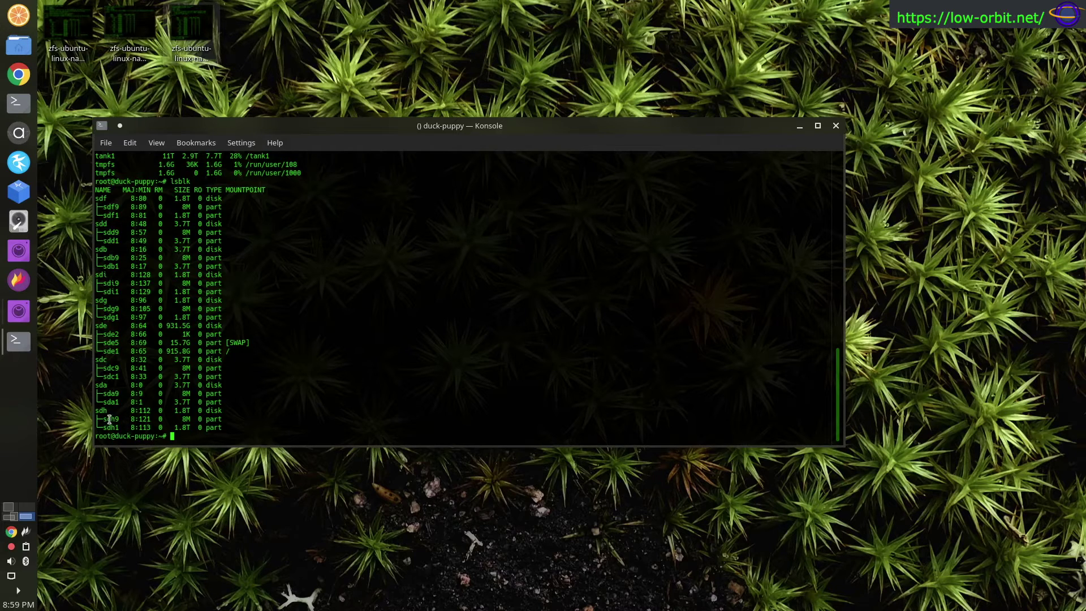
mouse_move(108, 419)
left_mouse_down()
mouse_move(226, 418)
mouse_move(90, 431)
left_mouse_up()
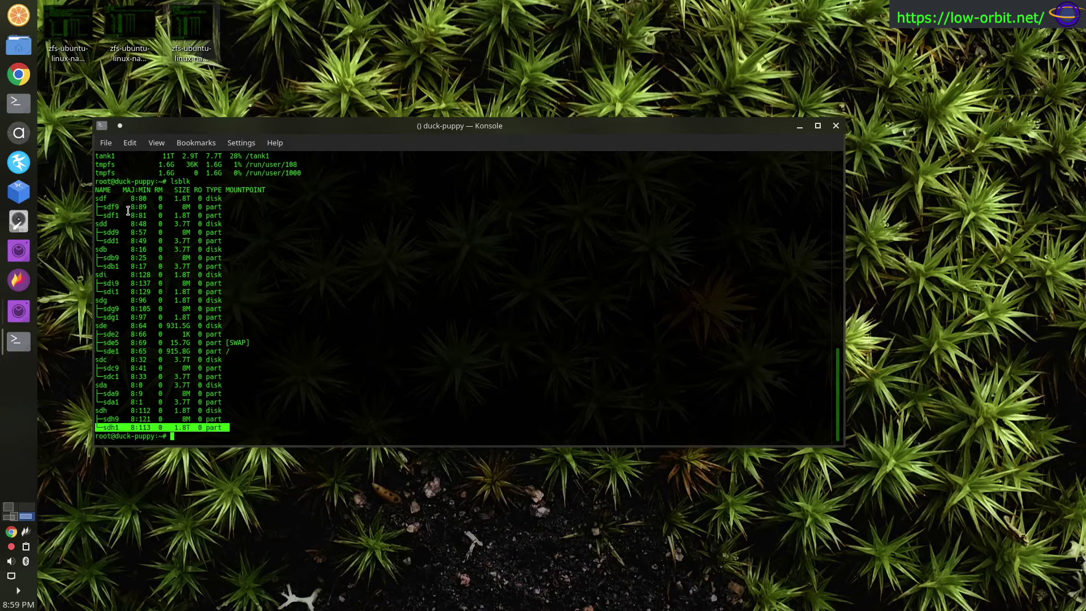
left_click_drag(97, 280, 245, 289)
left_click(436, 226)
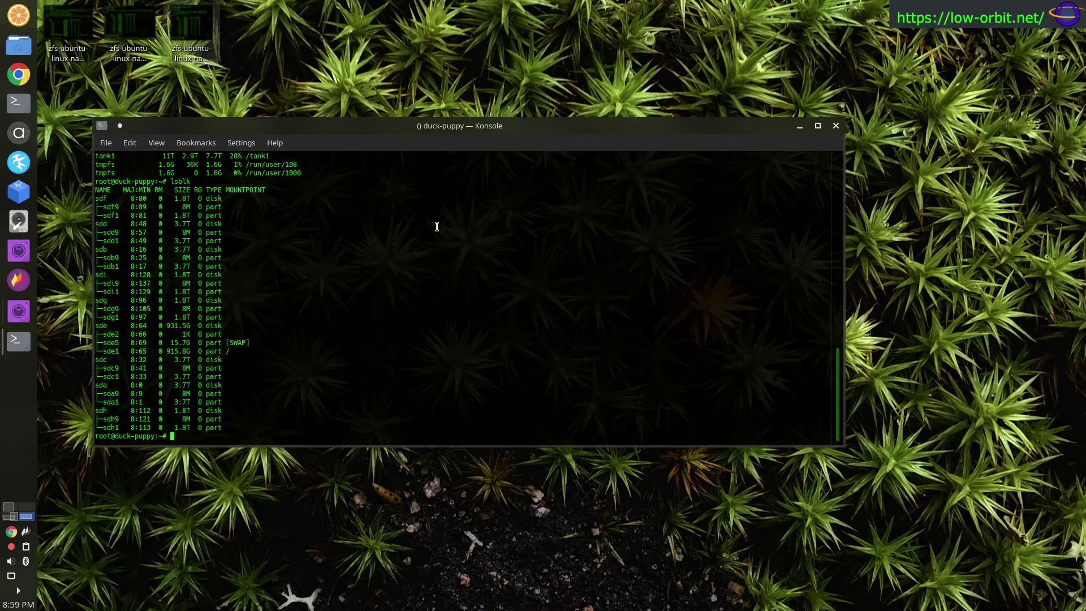
key("Return")
key("Return")
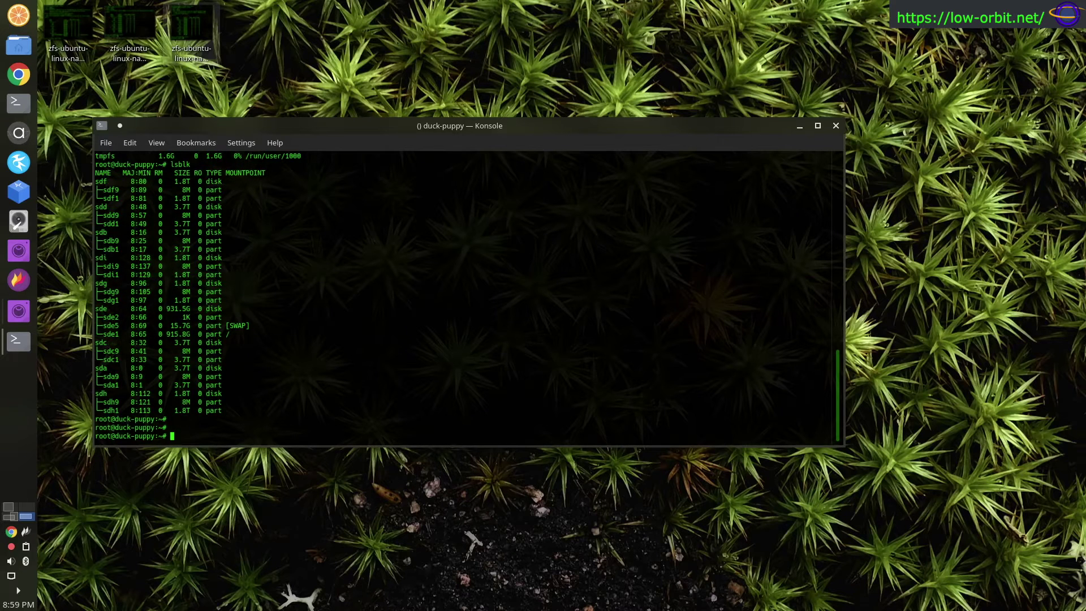
Run history, highlight entries 805–816 and the zpool scrub tank1 entry, then scroll up.
type("history")
key("Return")
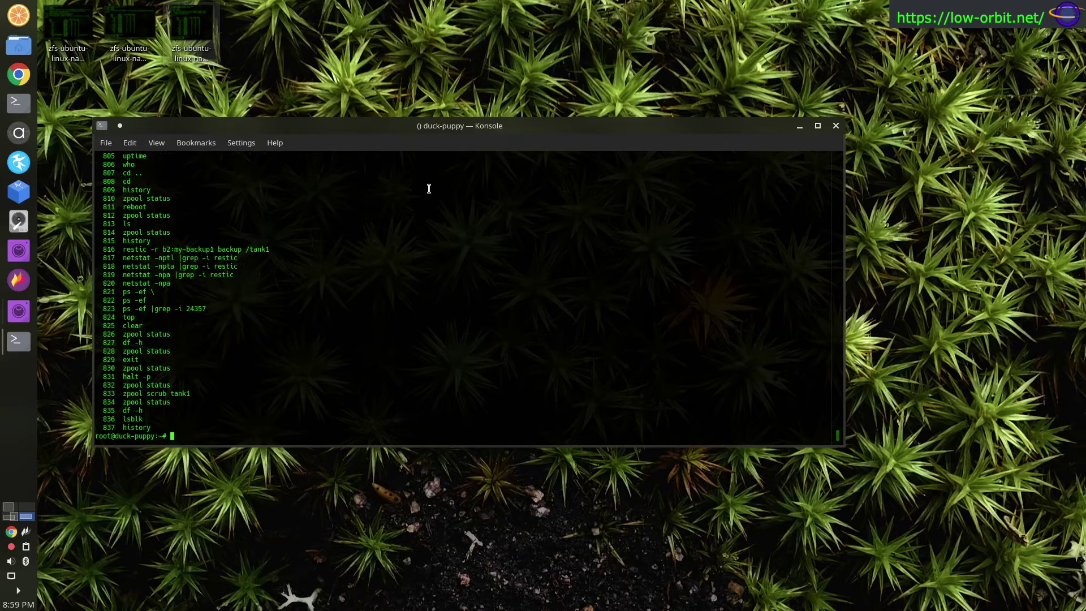
left_click_drag(123, 156, 199, 240)
left_click(122, 247)
left_click_drag(123, 247, 297, 250)
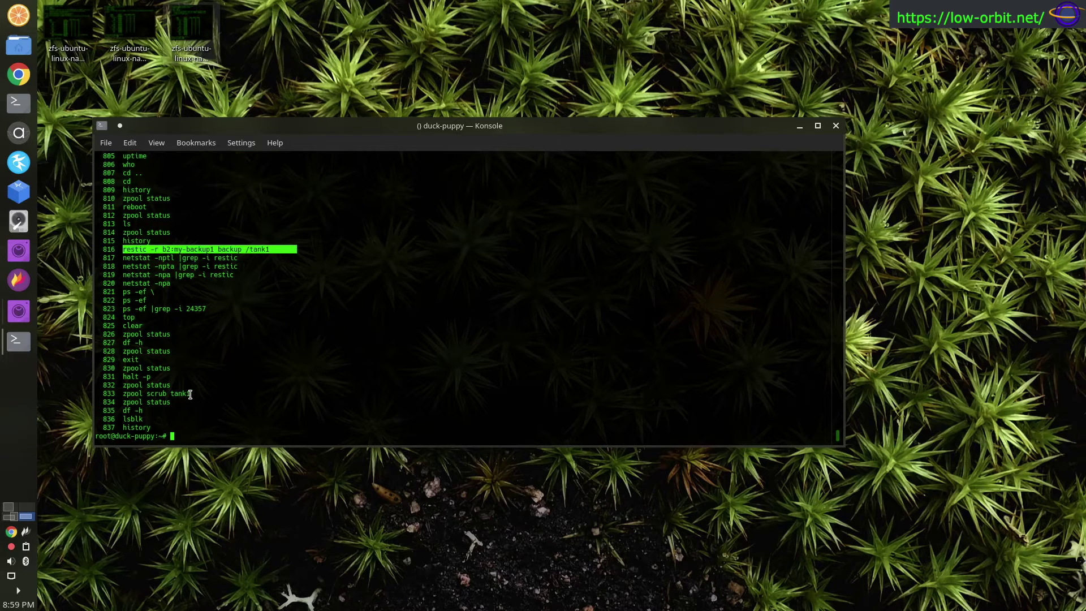
left_click_drag(192, 394, 96, 393)
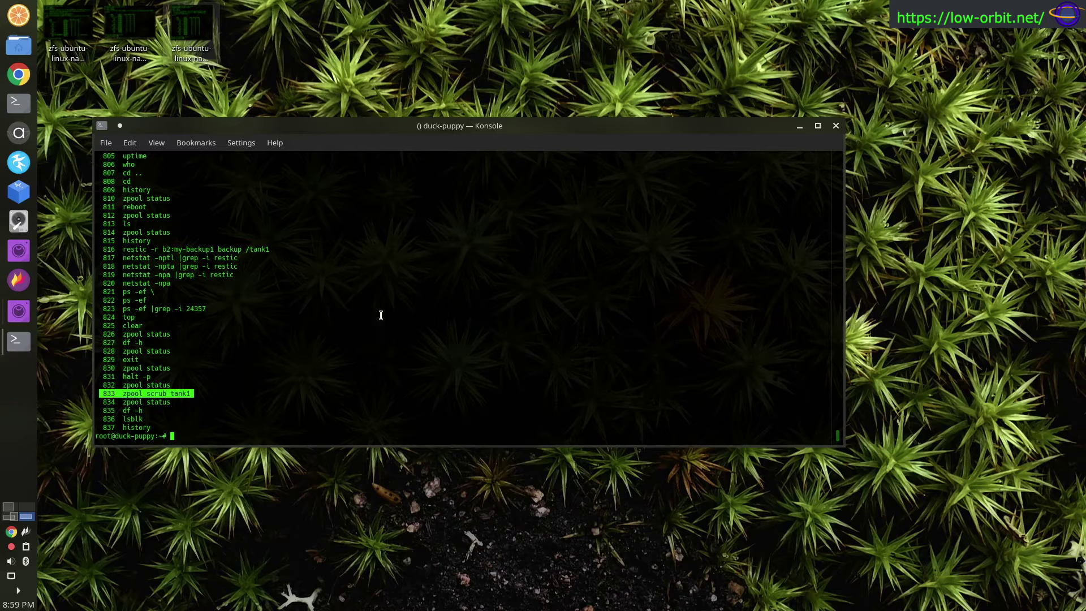
left_click(466, 285)
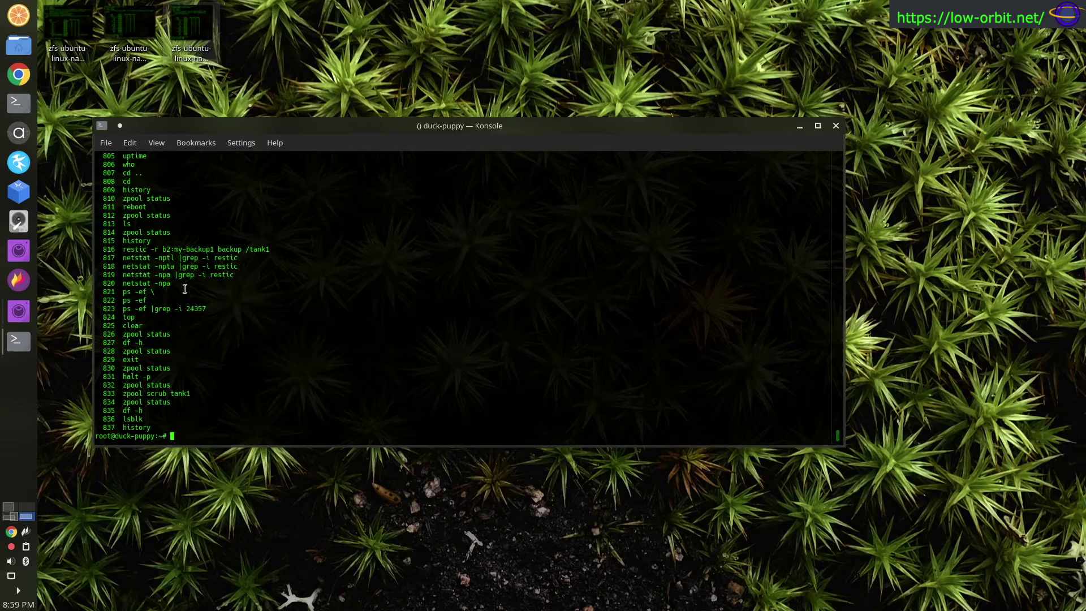
scroll(226, 242, "up", 4)
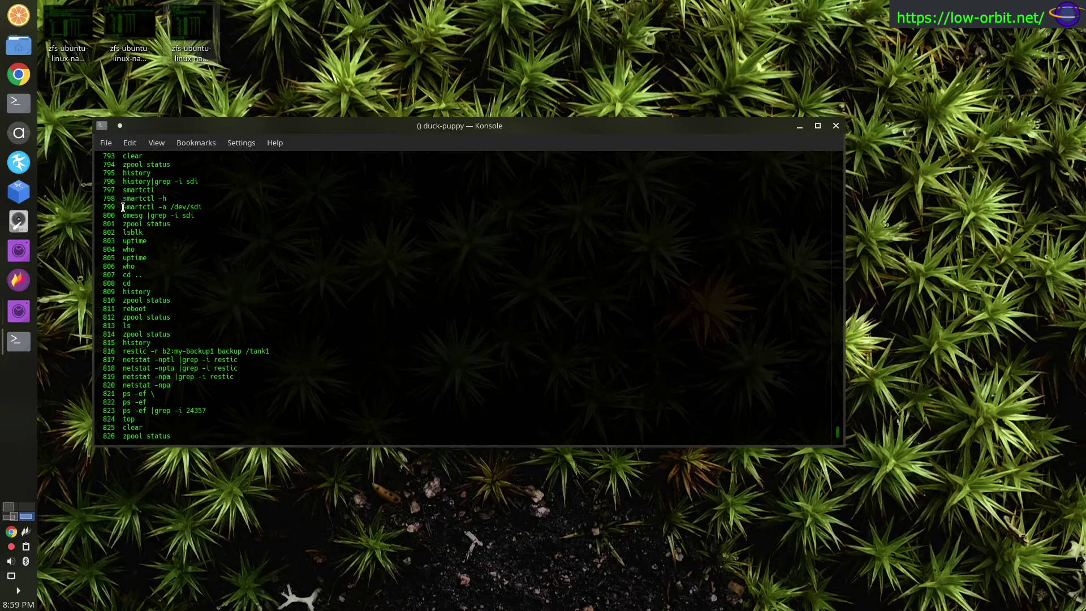
Copy 'smartctl -a /dev/sdi' from the history and paste it at the prompt to rerun it.
left_click_drag(122, 207, 203, 208)
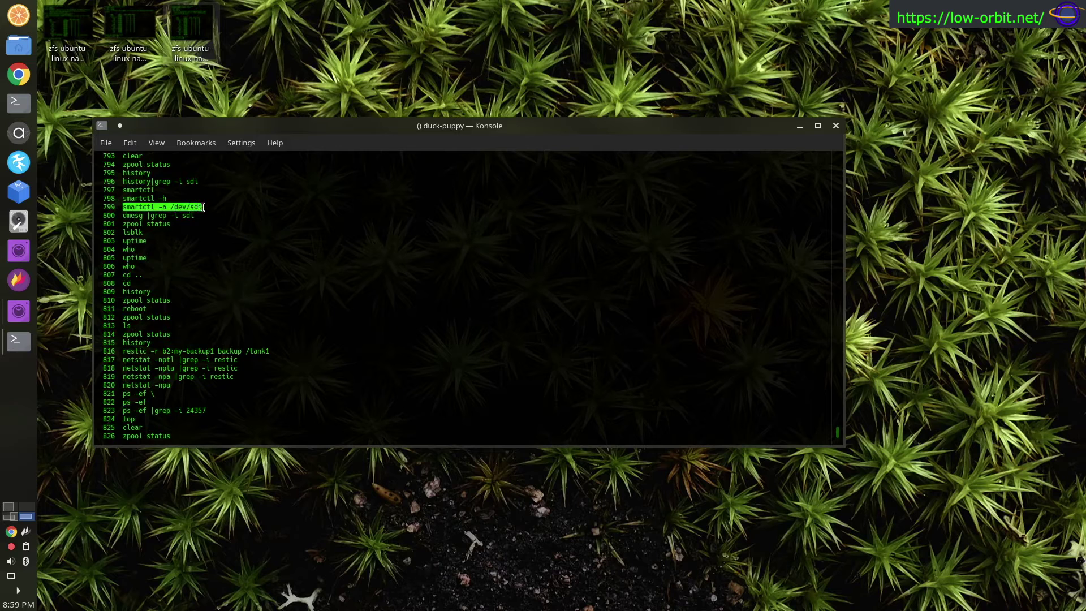
right_click(189, 207)
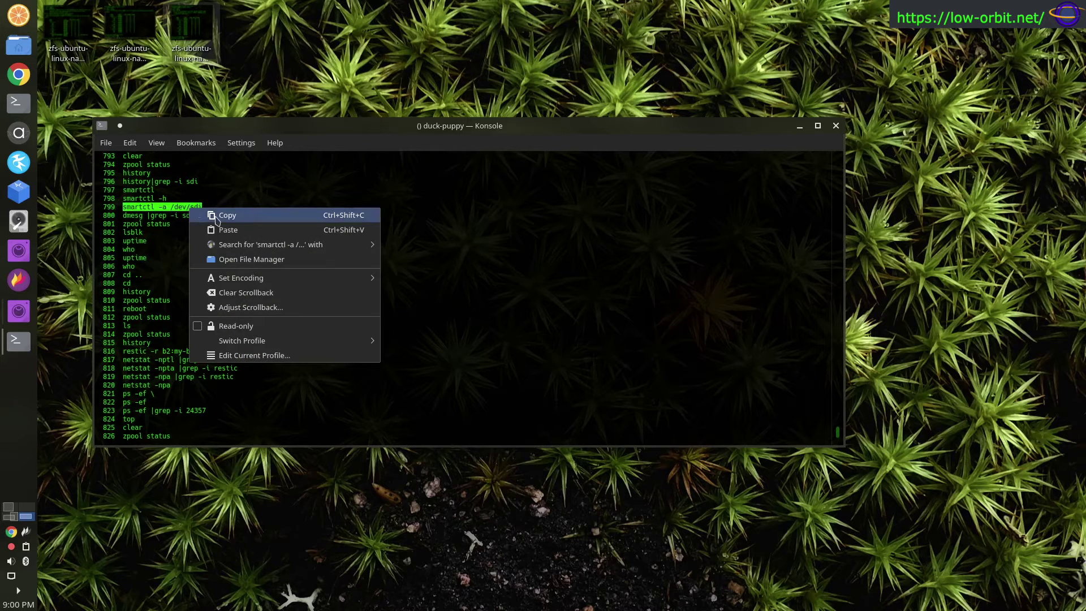
left_click(249, 217)
scroll(249, 211, "down", 4)
right_click(266, 219)
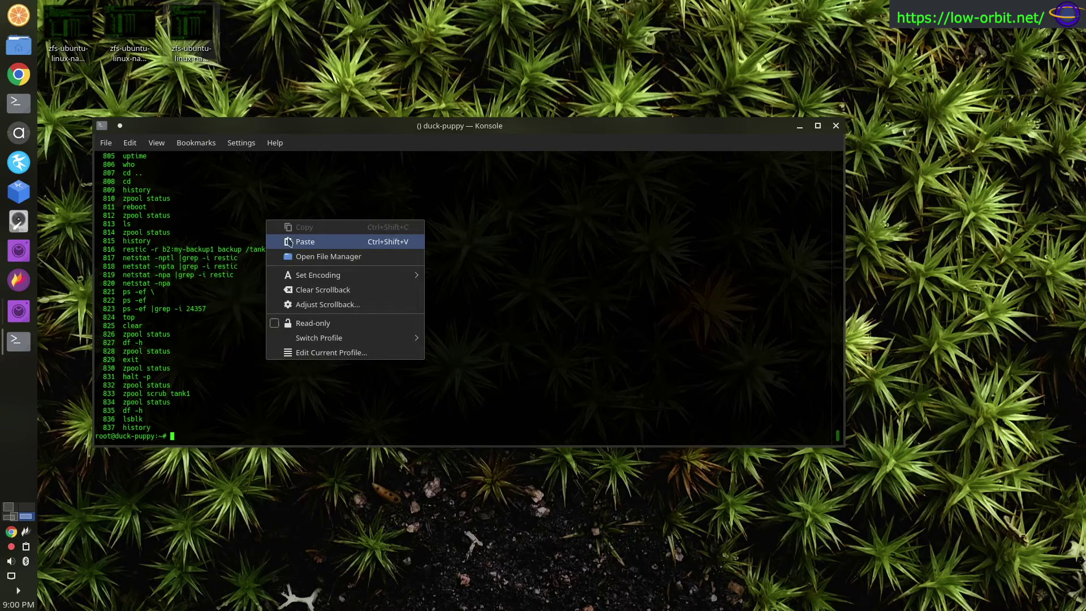
left_click(306, 242)
key("Return")
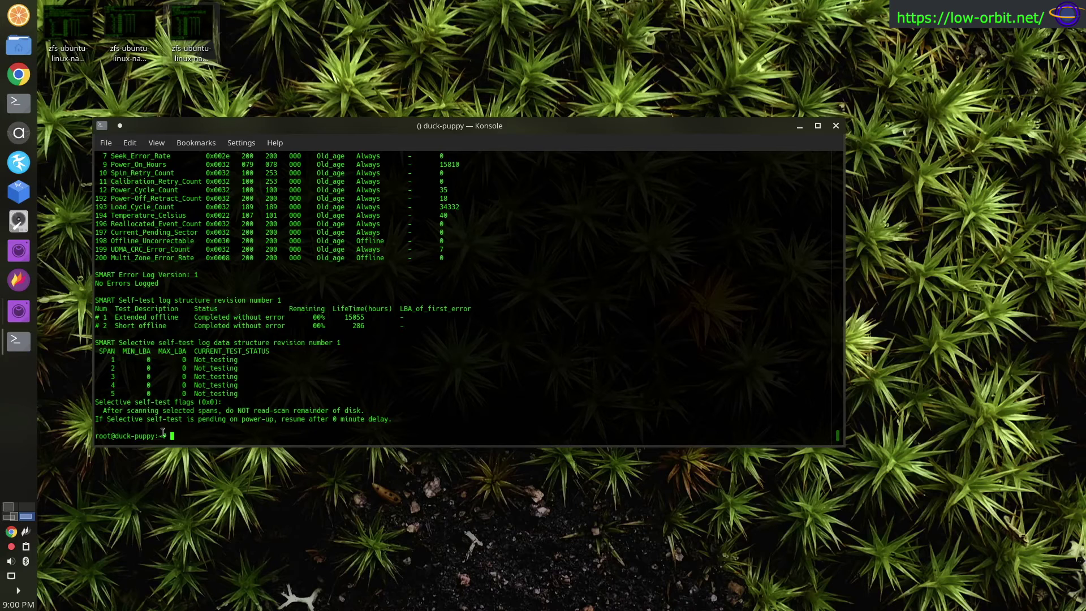
scroll(275, 379, "up", 6)
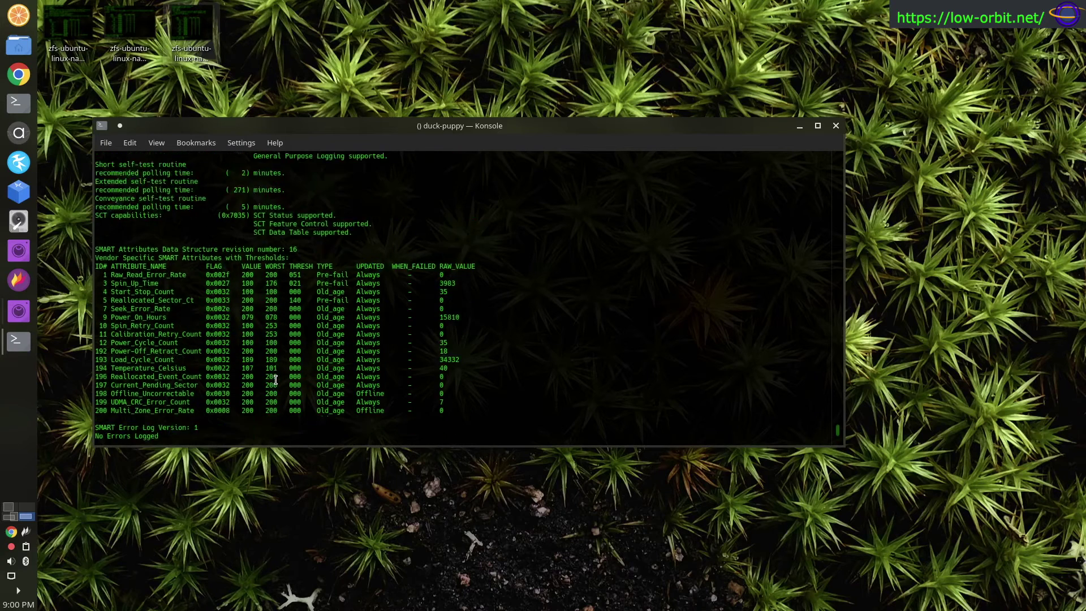
scroll(280, 356, "up", 13)
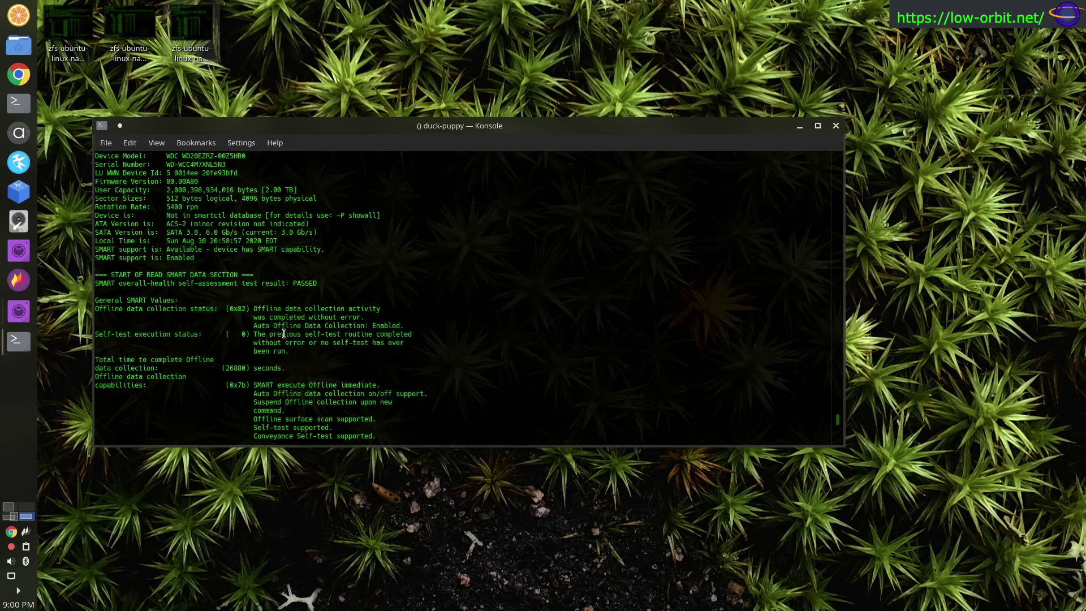
scroll(290, 338, "up", 4)
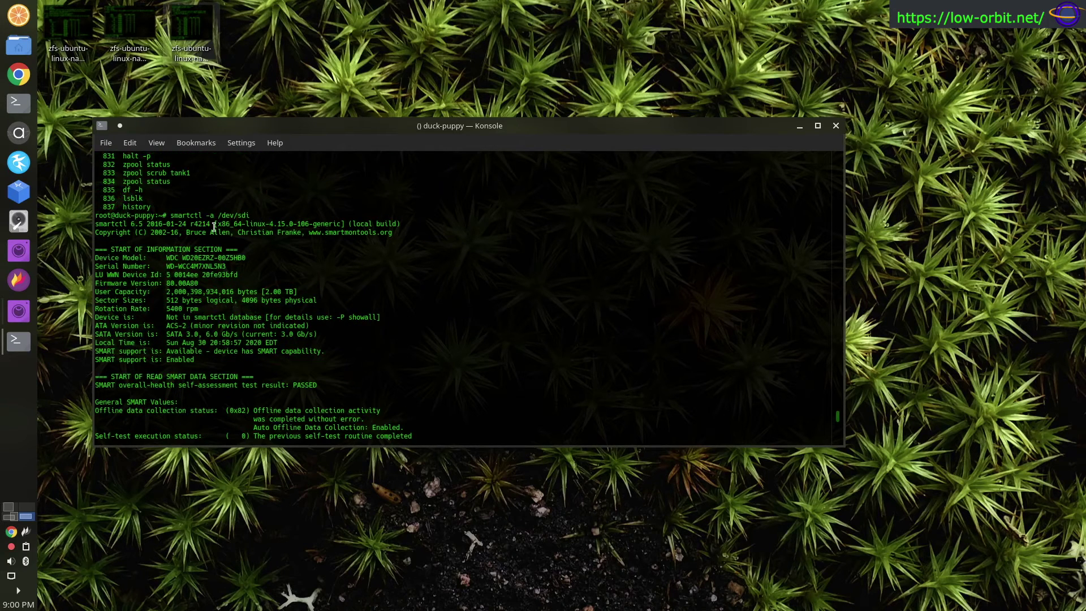
left_click_drag(121, 219, 282, 216)
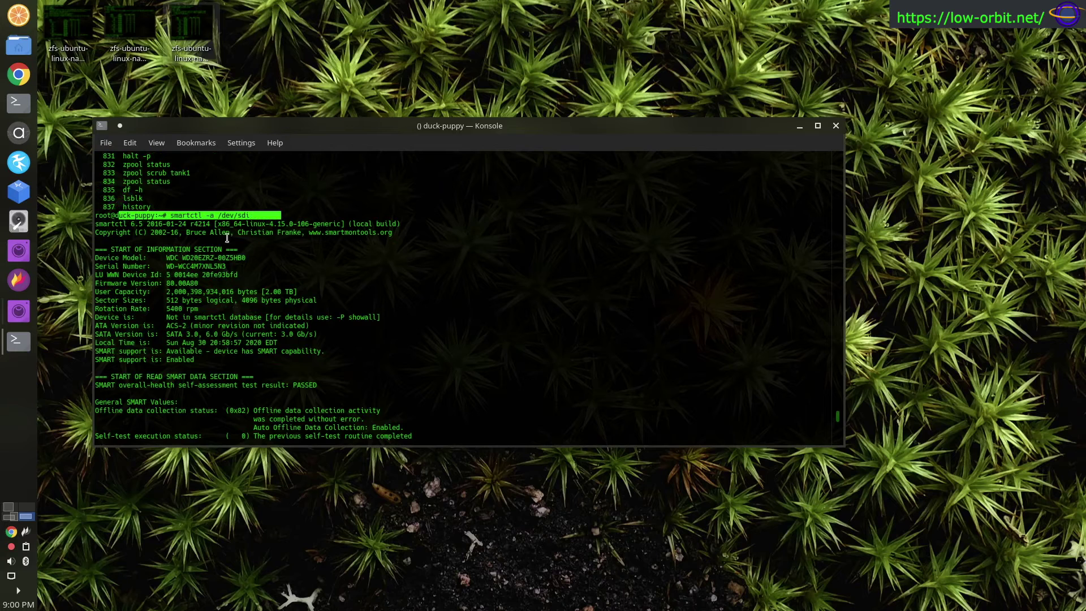
left_click_drag(142, 257, 254, 364)
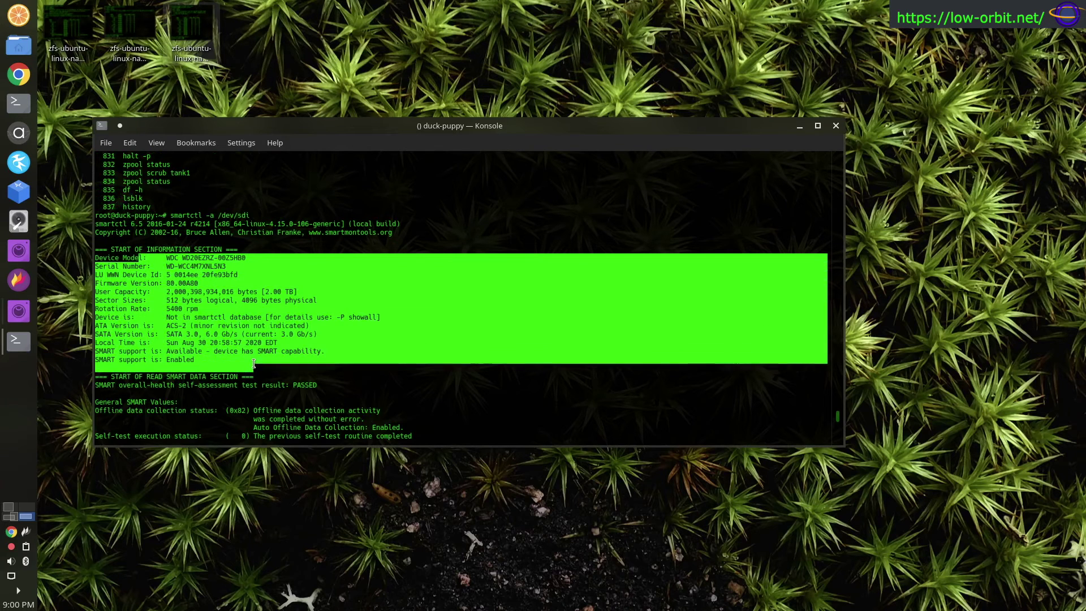
scroll(263, 358, "down", 3)
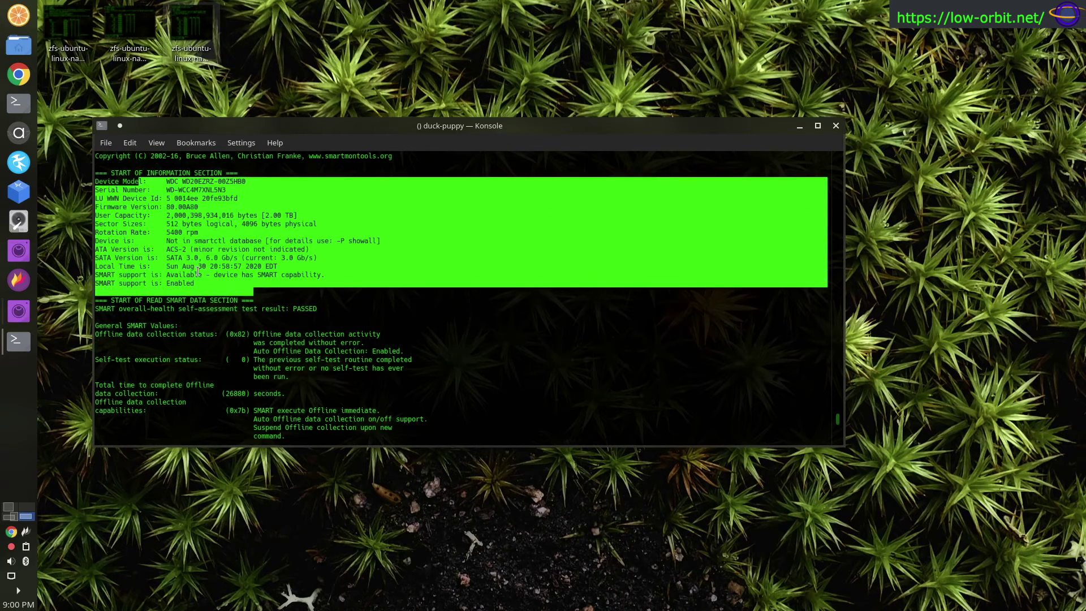
scroll(307, 316, "down", 3)
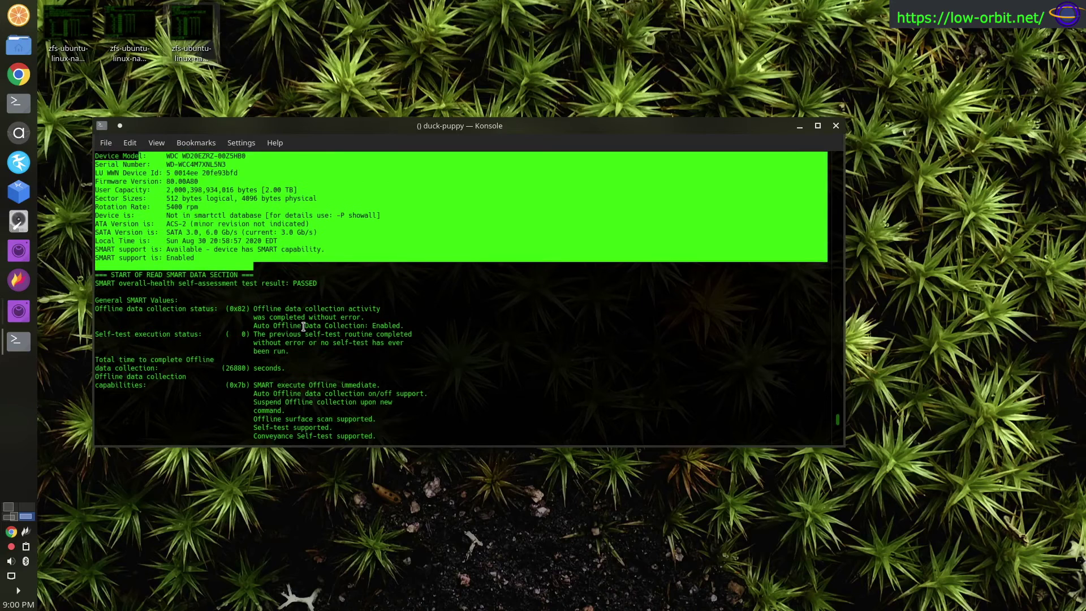
scroll(229, 290, "down", 9)
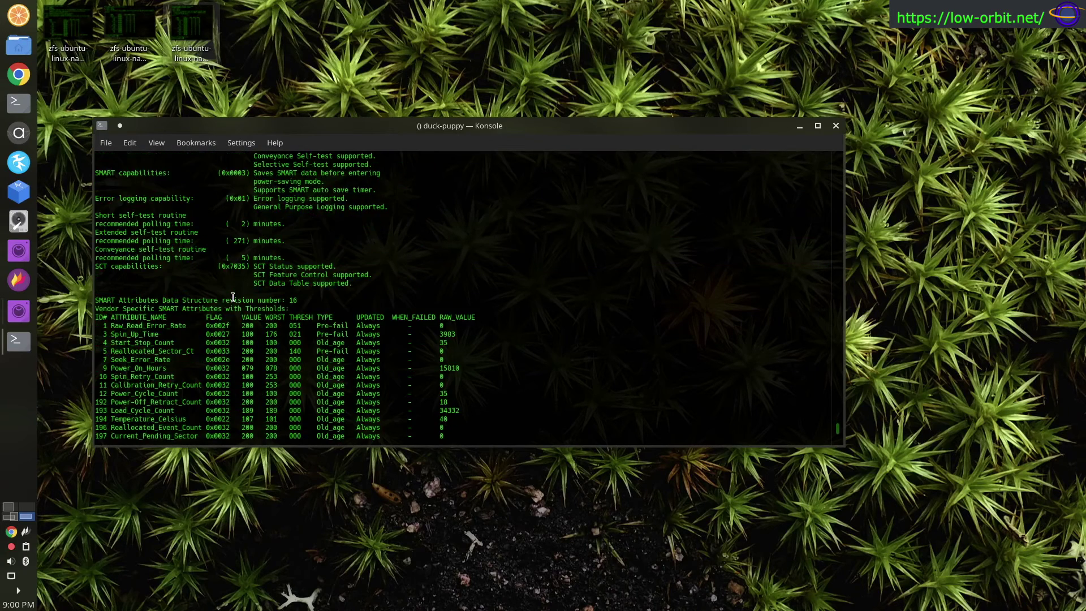
scroll(232, 297, "down", 4)
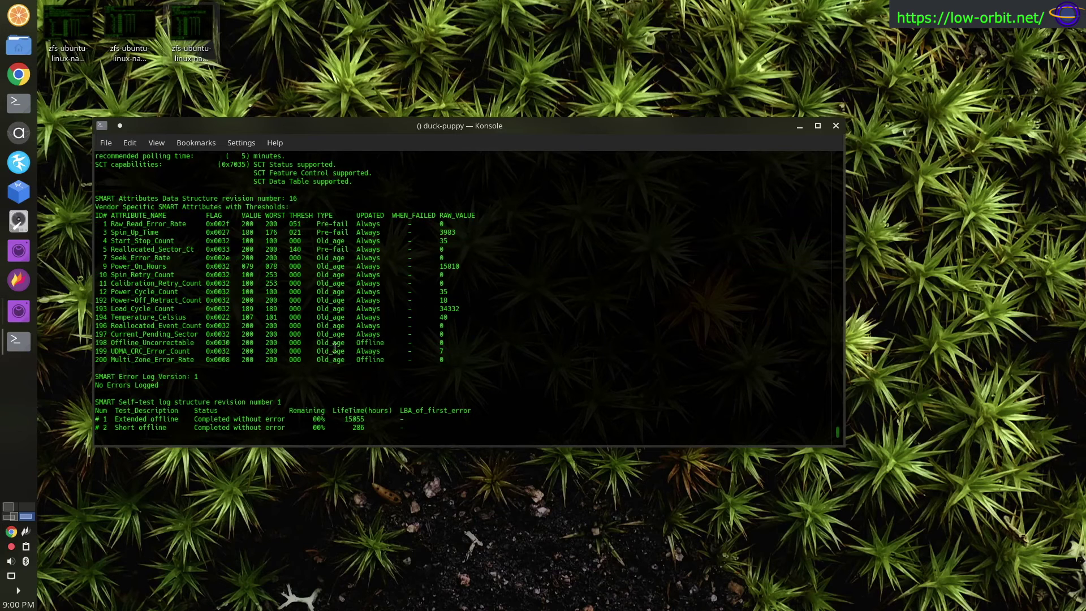
scroll(224, 306, "down", 4)
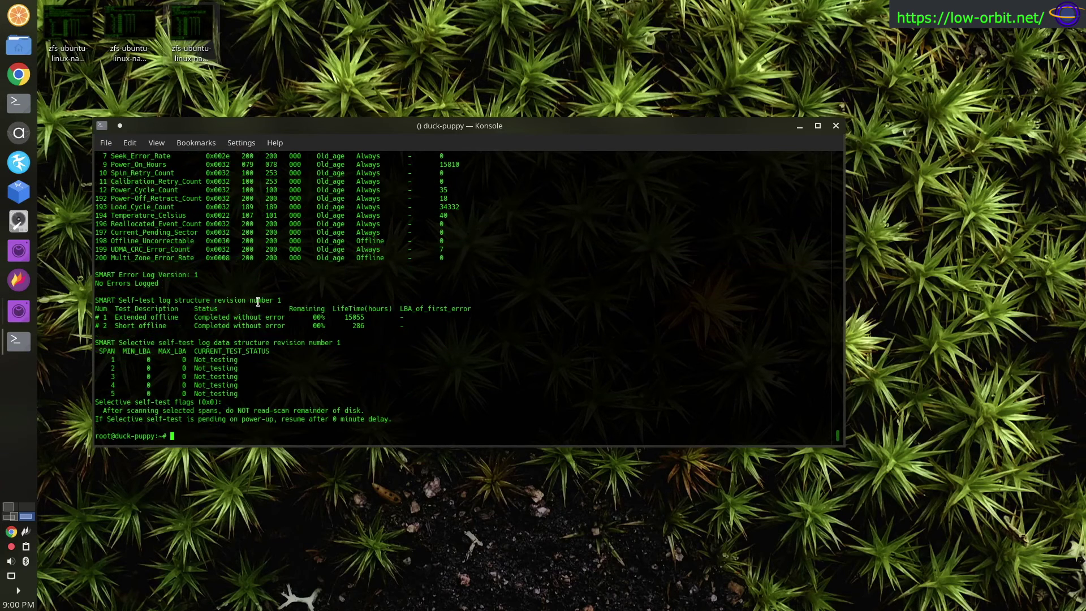